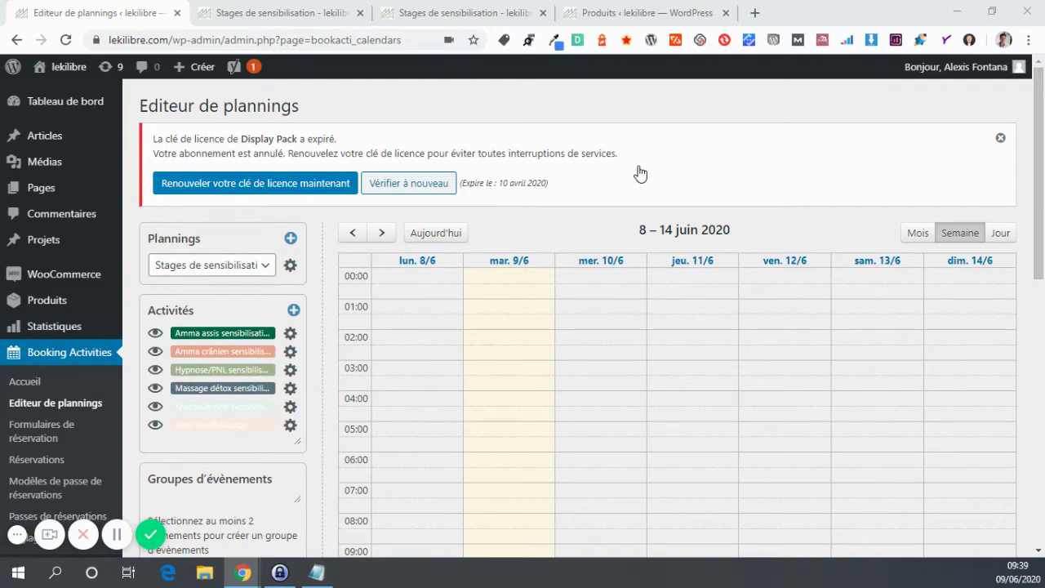
pyautogui.scroll(-1, 571, 212)
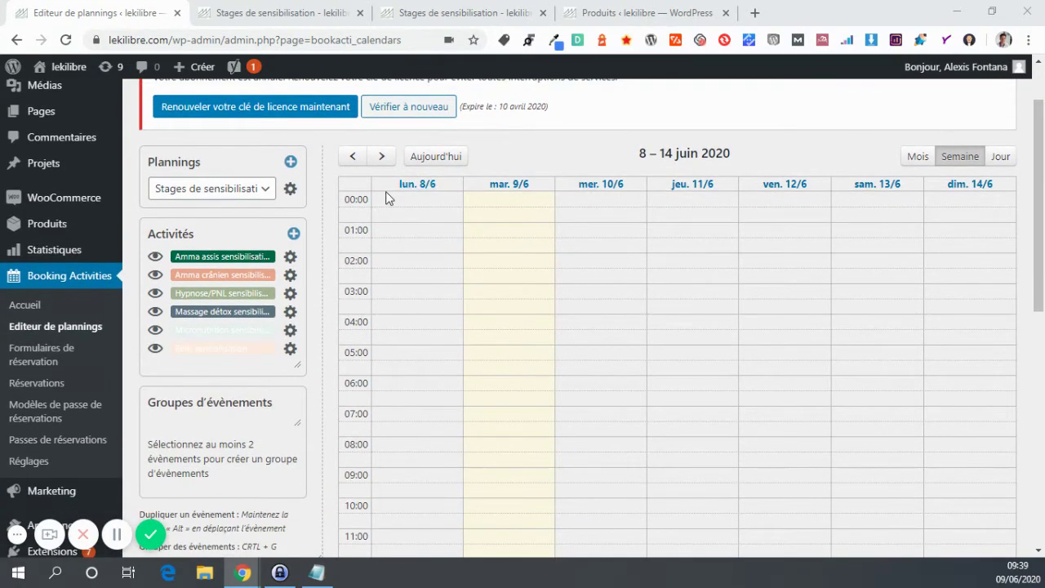
pyautogui.scroll(-4, 355, 209)
pyautogui.scroll(5, 355, 210)
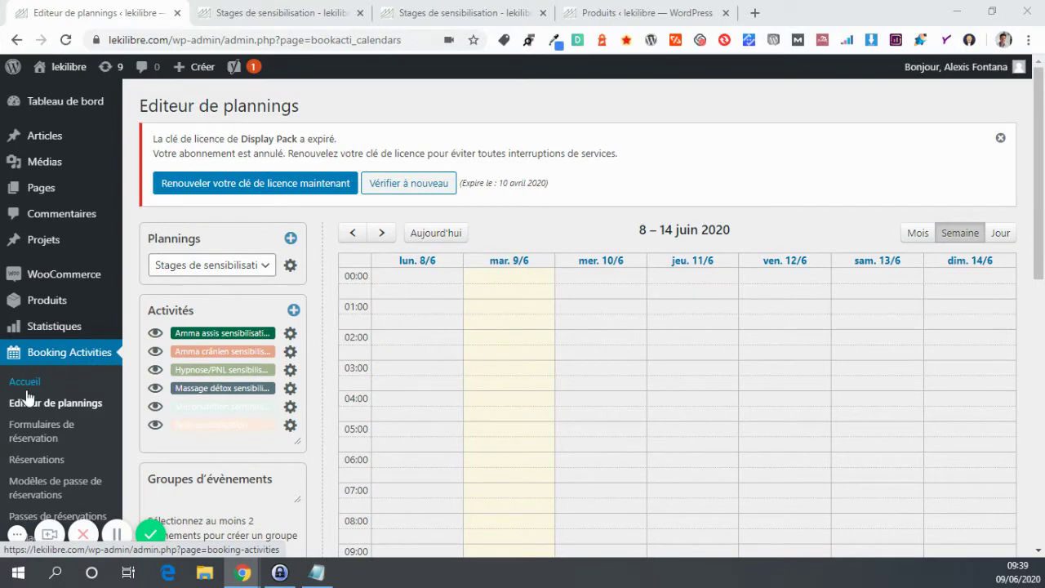
pyautogui.scroll(-1, 27, 339)
pyautogui.scroll(1, 84, 334)
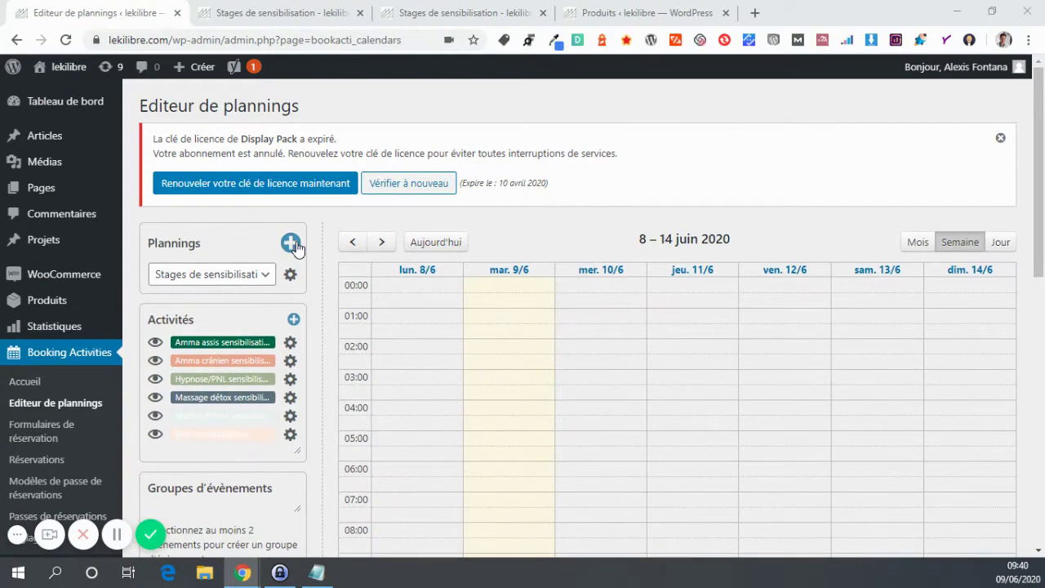
# Review the general, editor and rights settings for a new planning, discard it, and look through the list of existing plannings.
pyautogui.click(292, 243)
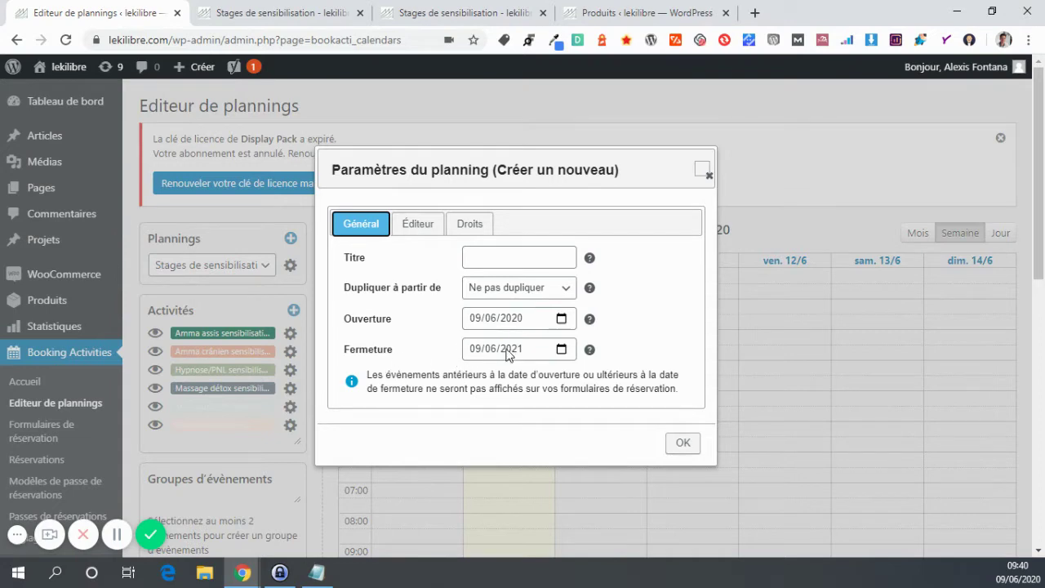
pyautogui.click(417, 230)
pyautogui.scroll(-1, 538, 254)
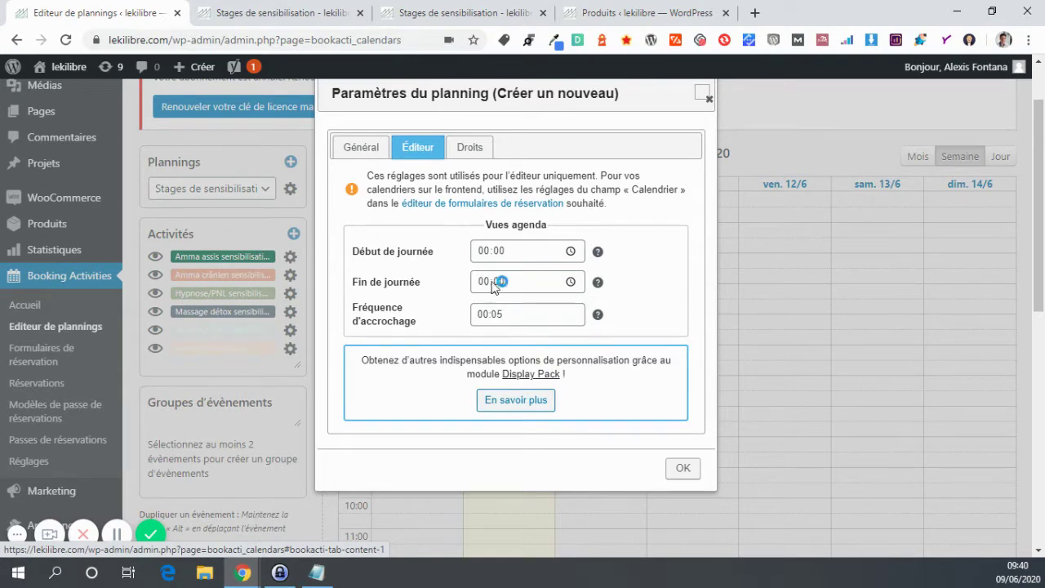
pyautogui.click(467, 146)
pyautogui.click(417, 151)
pyautogui.click(703, 94)
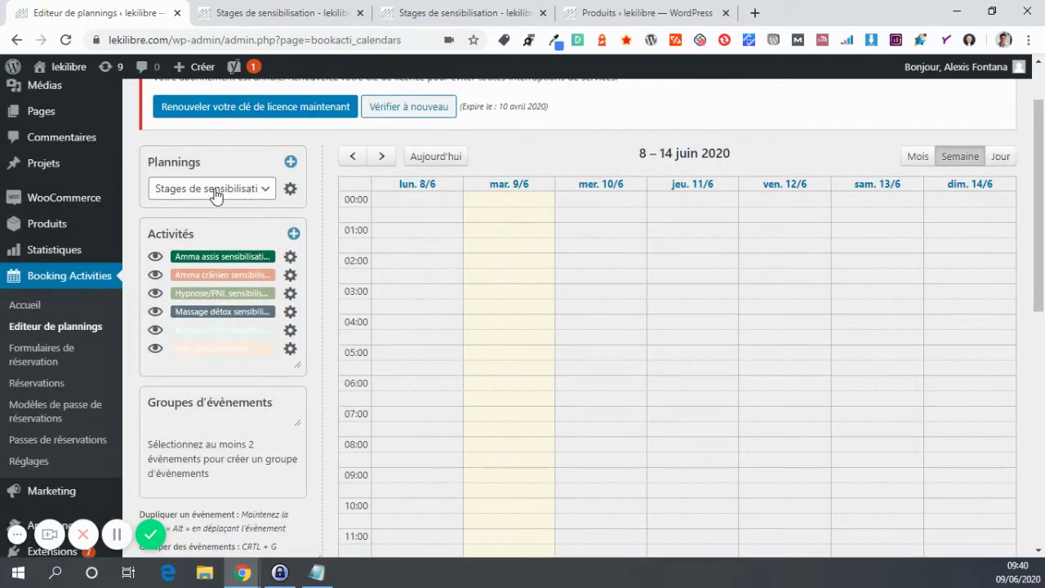
pyautogui.click(216, 191)
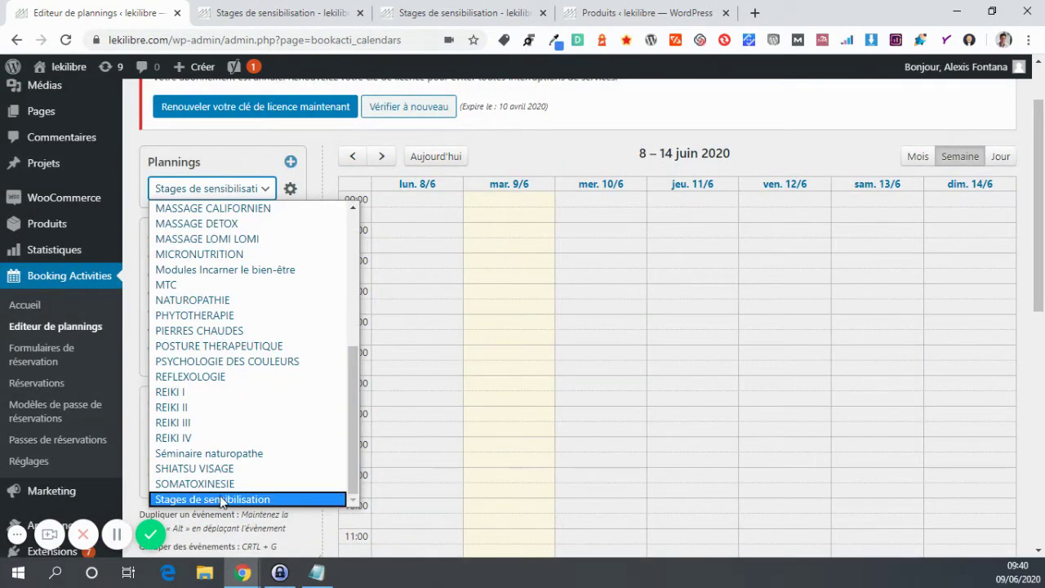
pyautogui.click(243, 189)
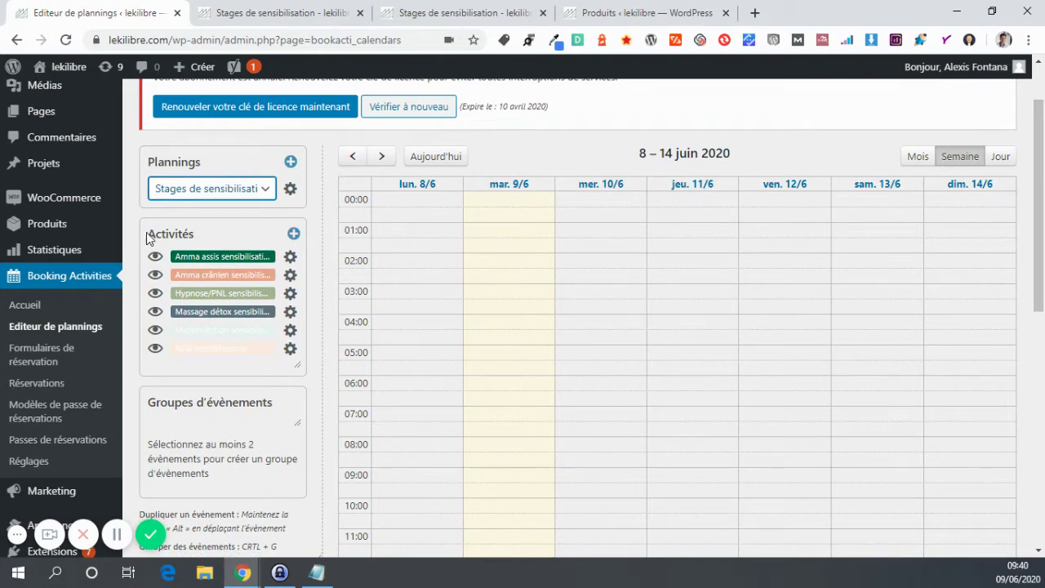
# Start creating a new activity in the Stages de sensibilisation planning and allow its duration to be changed on the calendar.
pyautogui.click(293, 234)
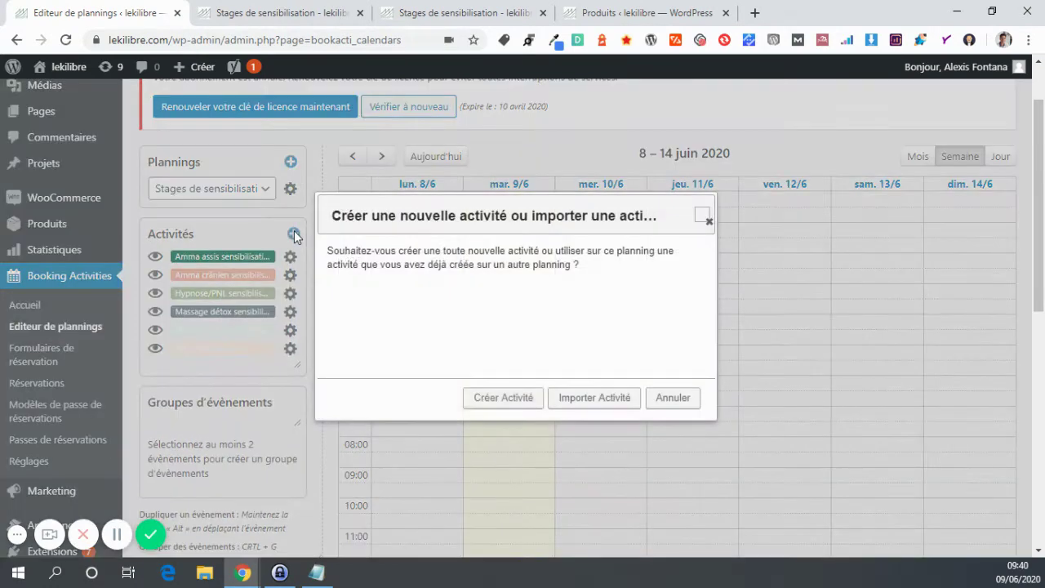
pyautogui.click(504, 398)
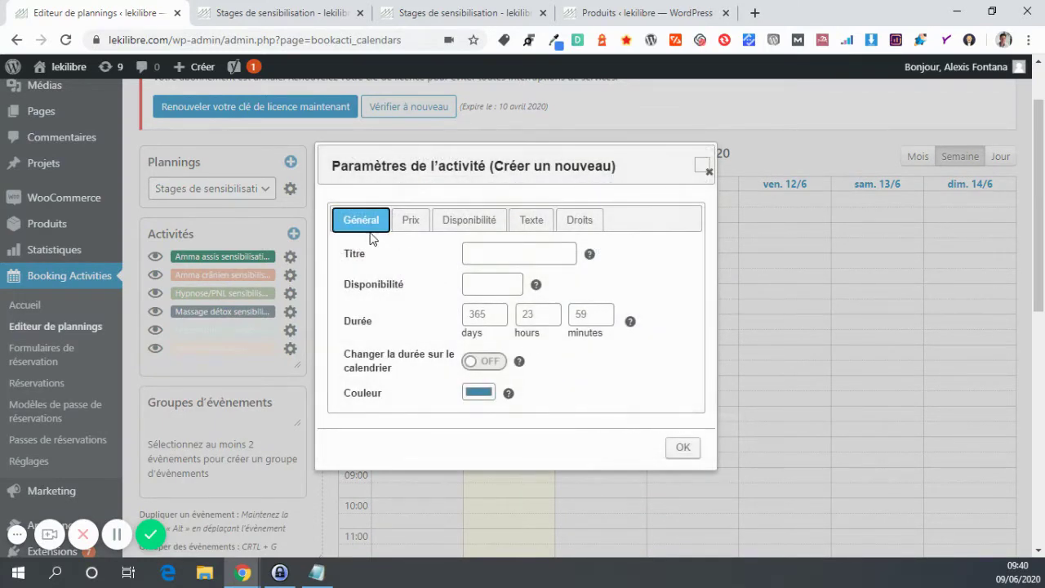
pyautogui.click(469, 253)
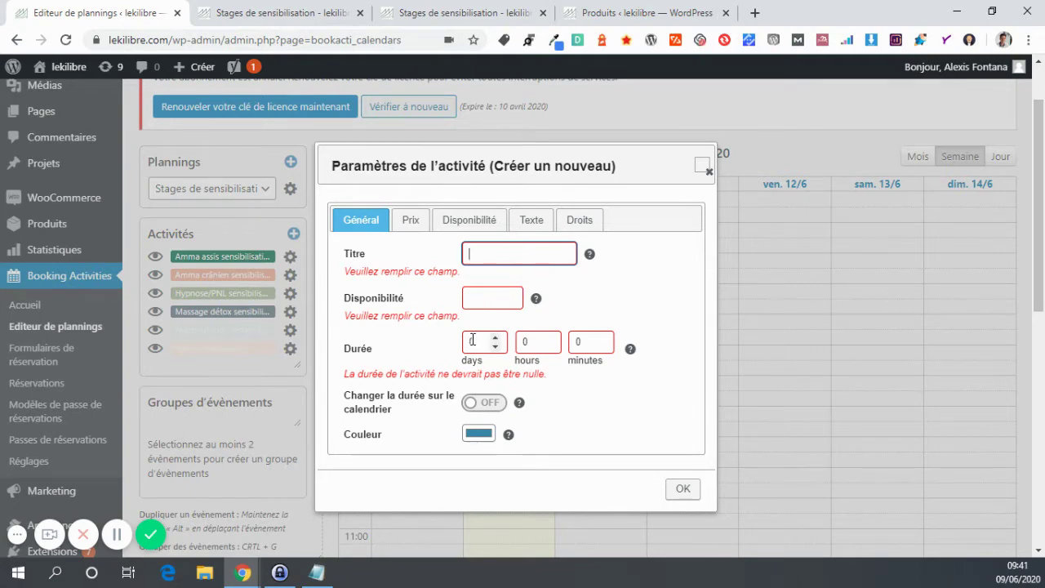
pyautogui.scroll(-1, 472, 340)
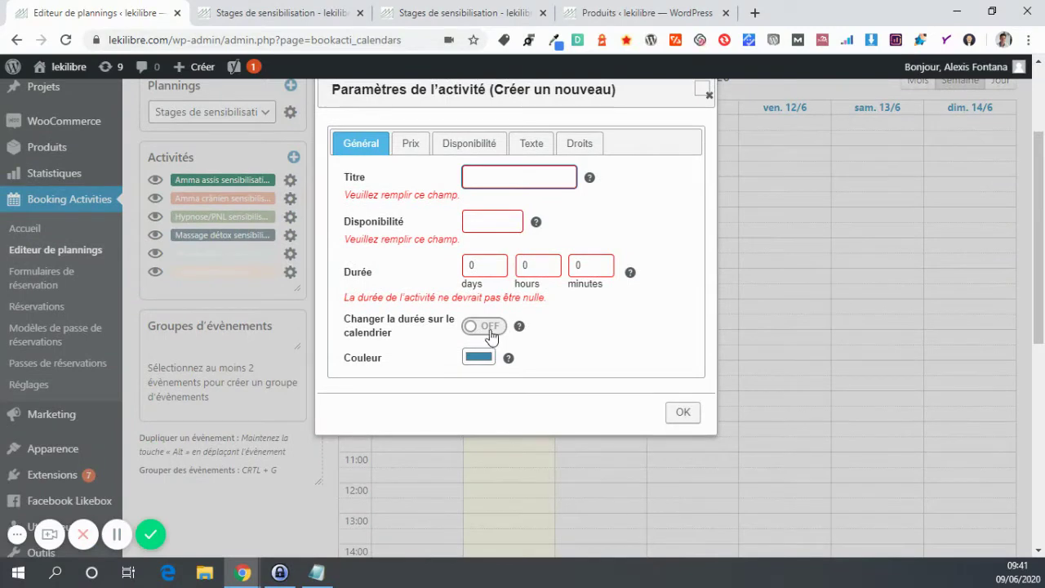
pyautogui.click(482, 327)
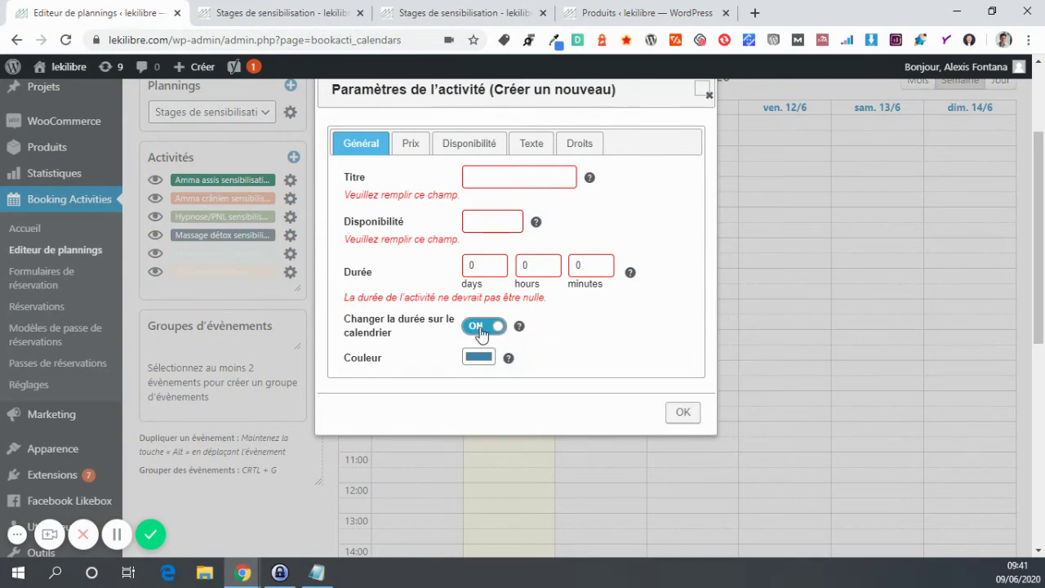
# Examine the colour choices and colour value formats available for the new activity.
pyautogui.click(480, 356)
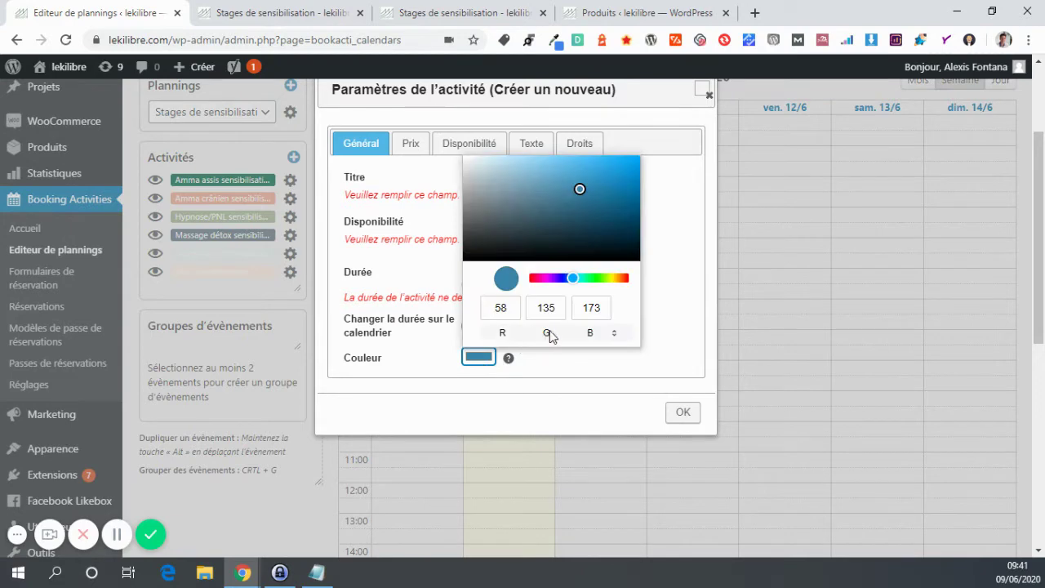
pyautogui.click(594, 337)
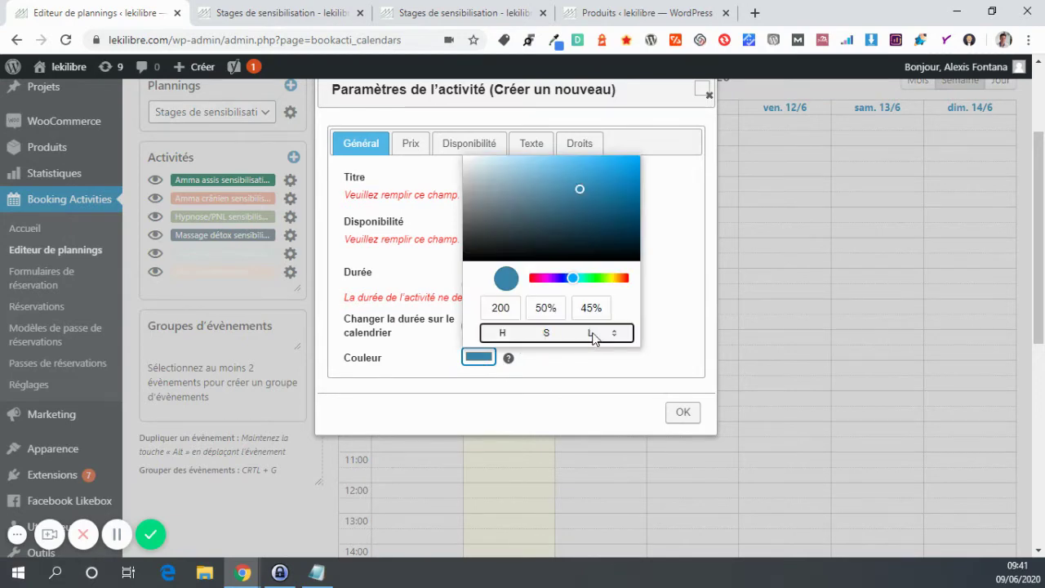
pyautogui.click(593, 335)
pyautogui.click(553, 336)
pyautogui.click(653, 265)
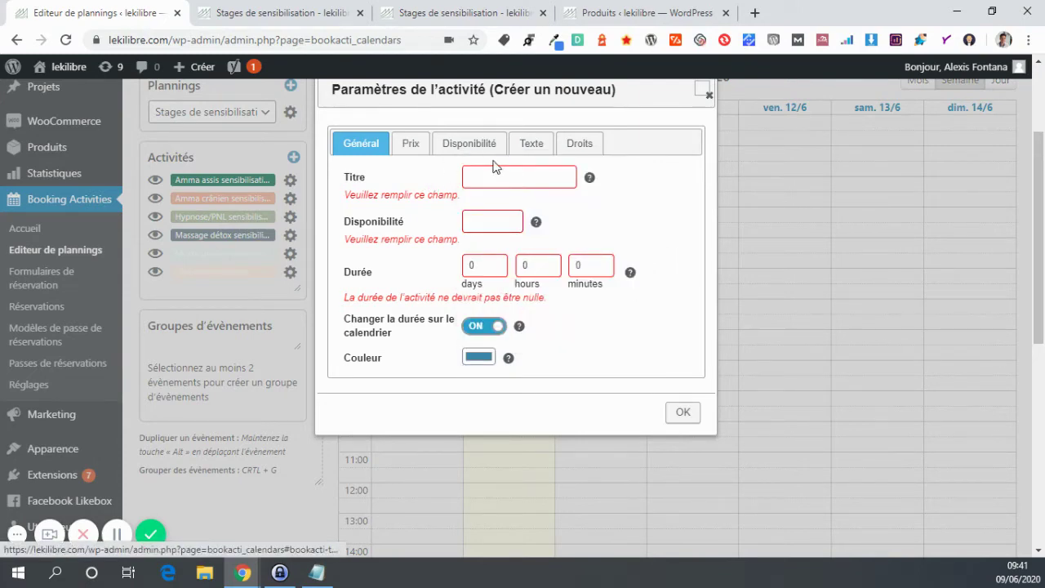
# Review the new activity's price, availability, text and rights settings, and close it without saving.
pyautogui.click(409, 143)
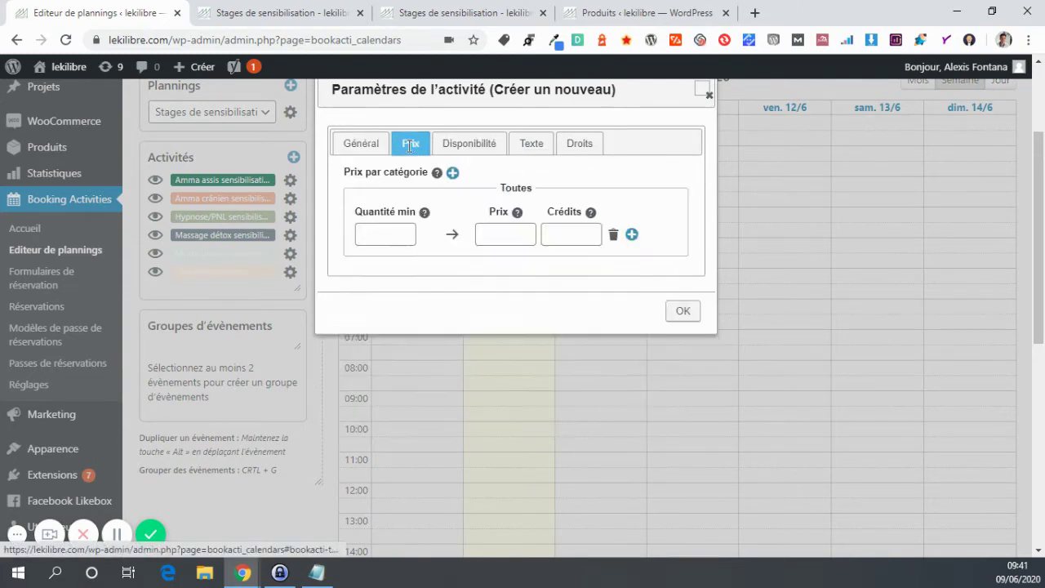
pyautogui.click(495, 236)
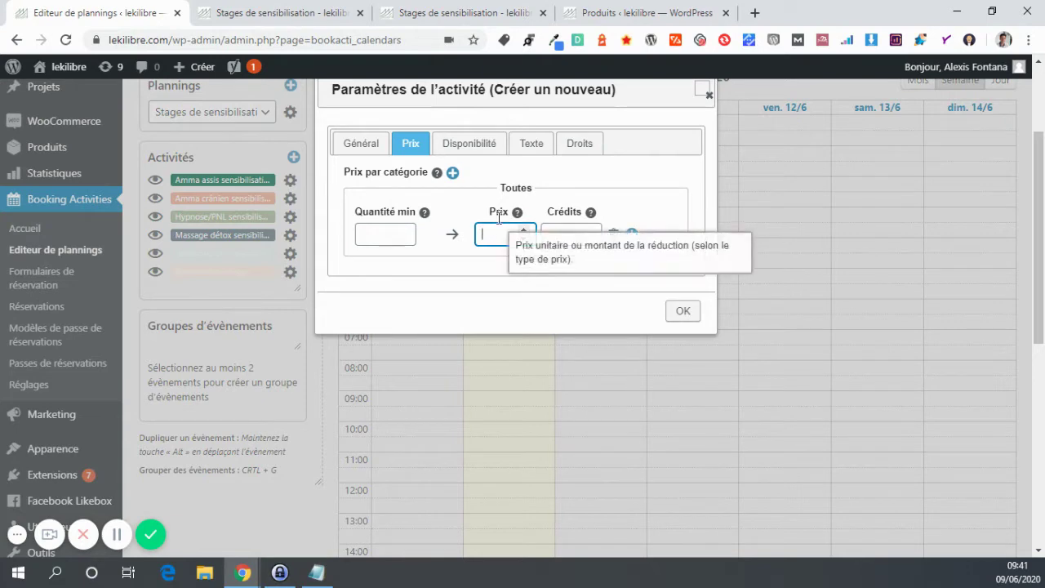
pyautogui.moveTo(519, 213)
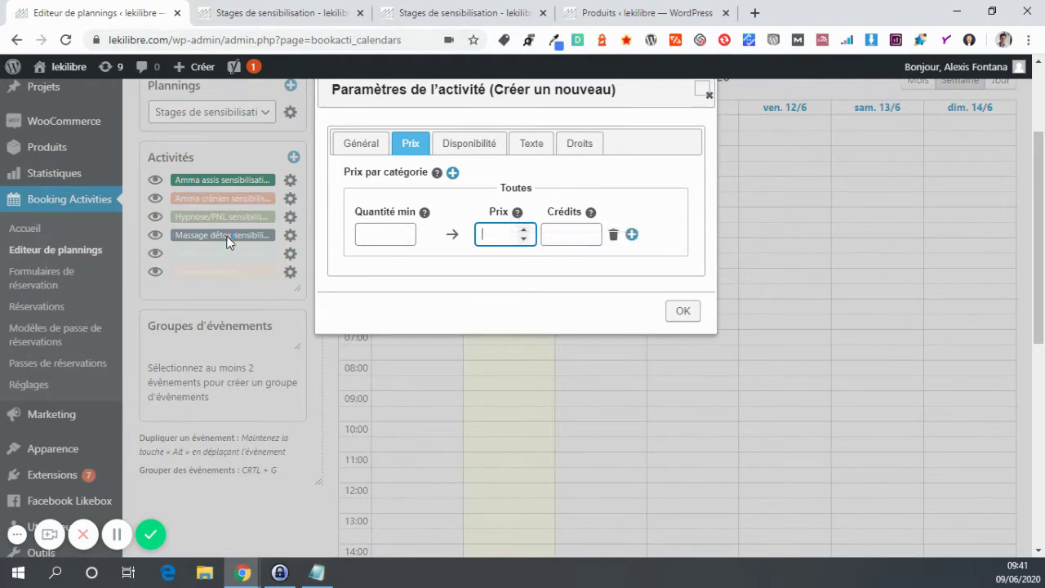
pyautogui.click(461, 141)
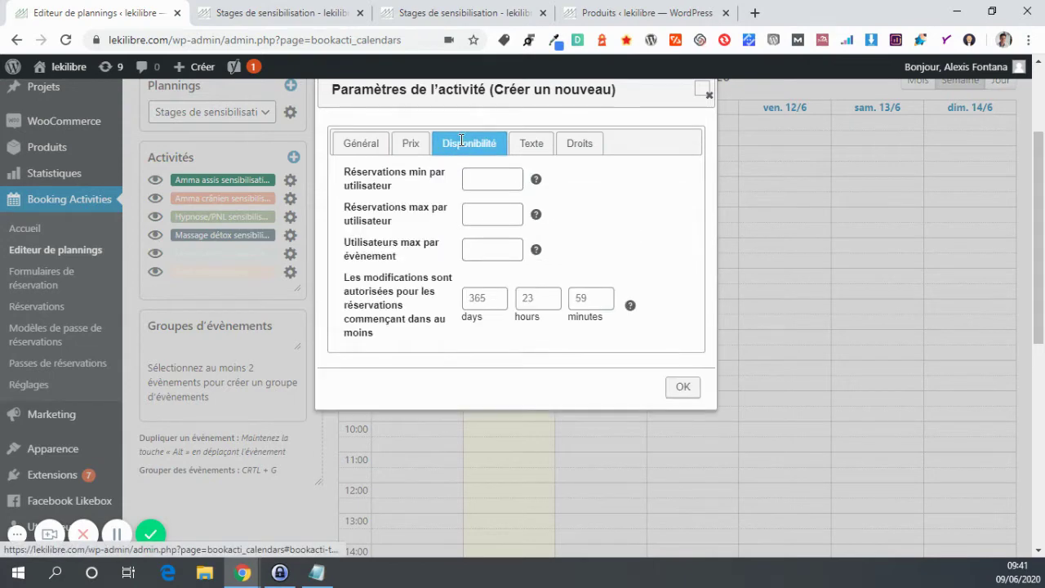
pyautogui.click(529, 151)
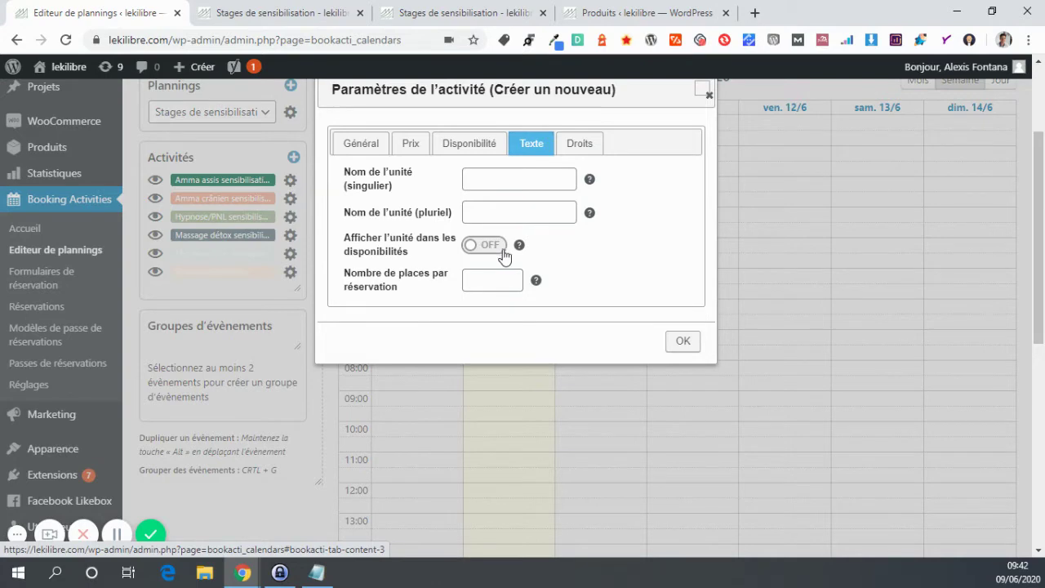
pyautogui.click(581, 142)
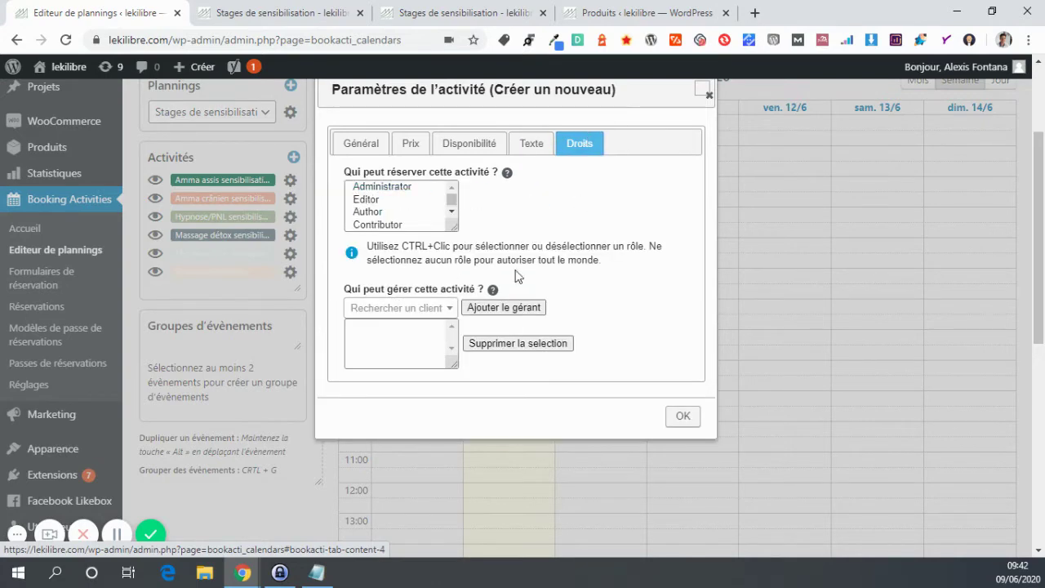
pyautogui.click(360, 143)
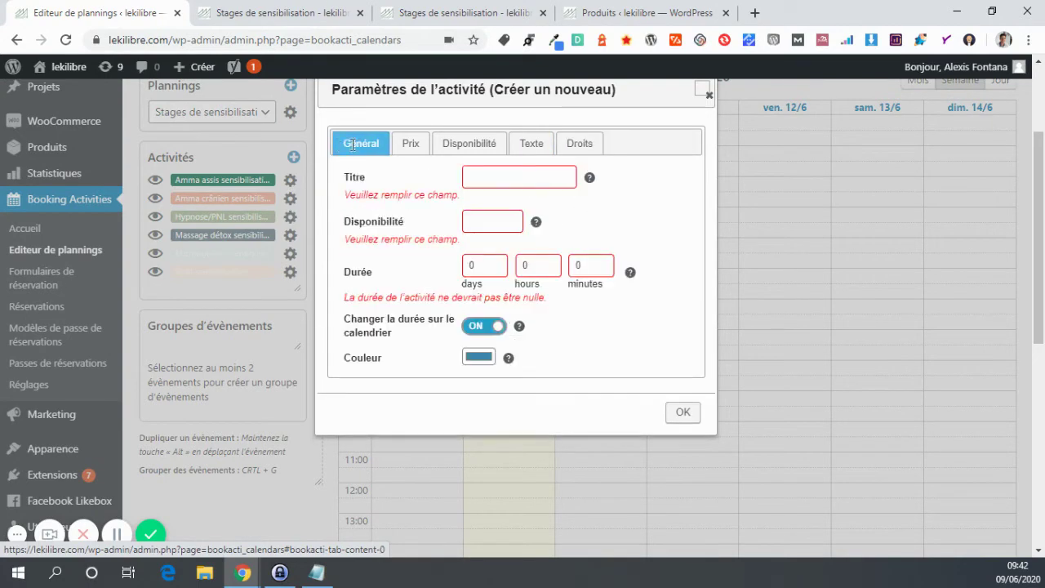
pyautogui.click(399, 154)
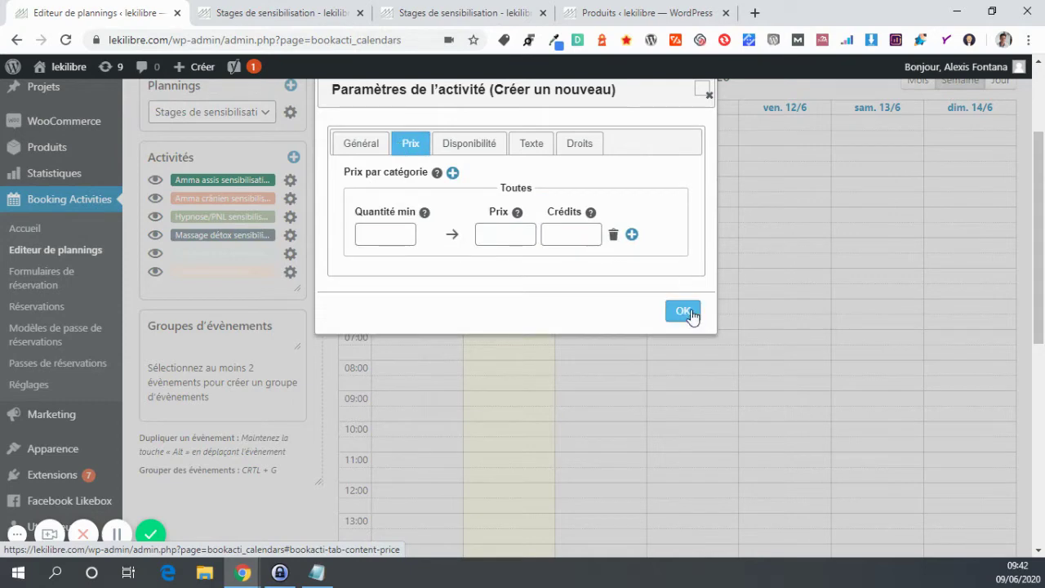
pyautogui.click(707, 95)
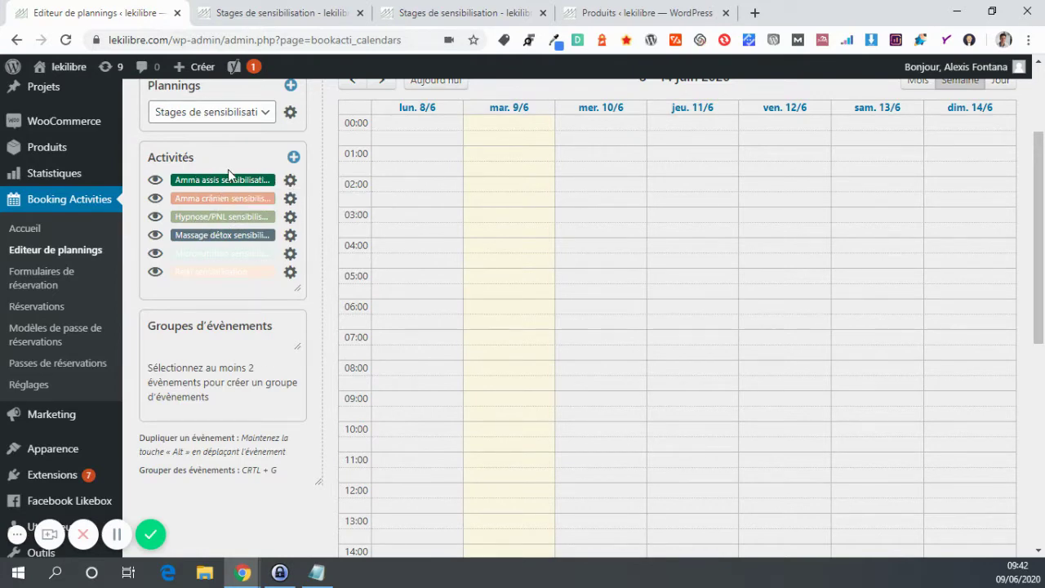
# Show the week of 15–21 June 2020 and try to place the Amma assis sensibilisation activity on Tuesday 16 June.
pyautogui.scroll(2, 223, 201)
pyautogui.scroll(-1, 367, 171)
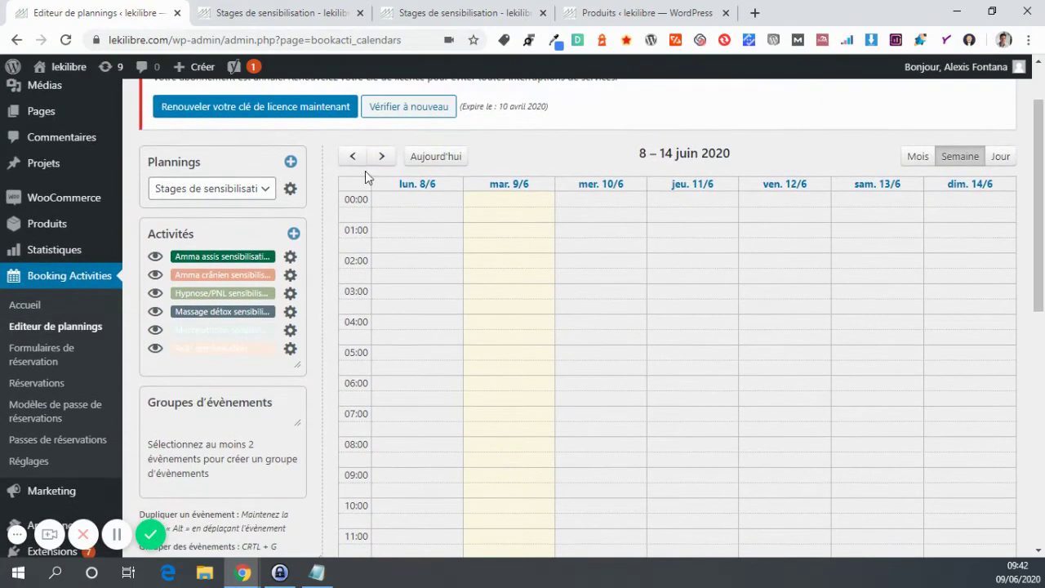
pyautogui.click(382, 158)
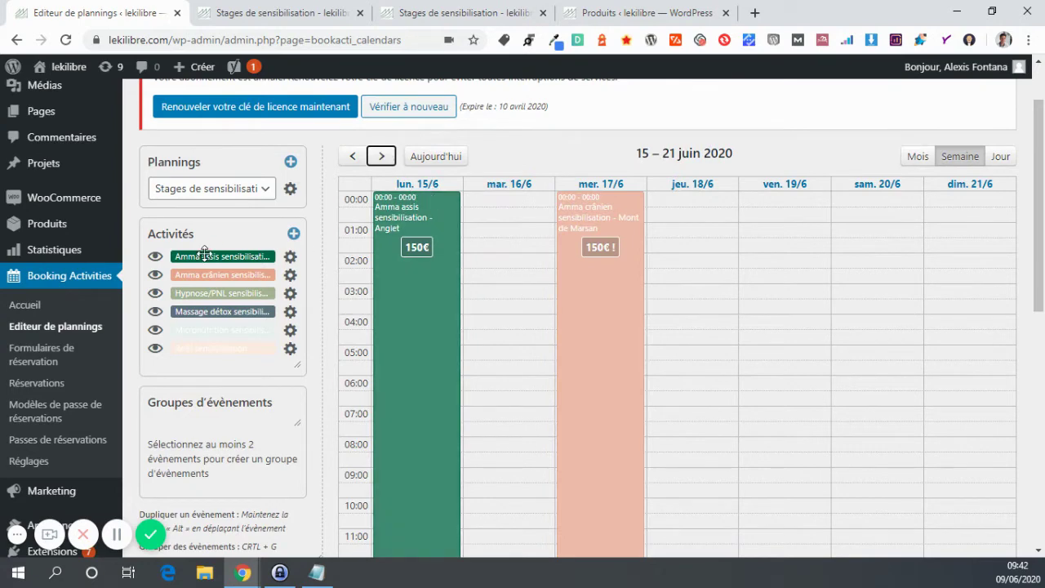
pyautogui.moveTo(204, 256); pyautogui.dragTo(499, 351)
# Inspect the general and price settings of the Amma assis sensibilisation - Anglet event on Monday 15 June, and close them unchanged.
pyautogui.click(432, 202)
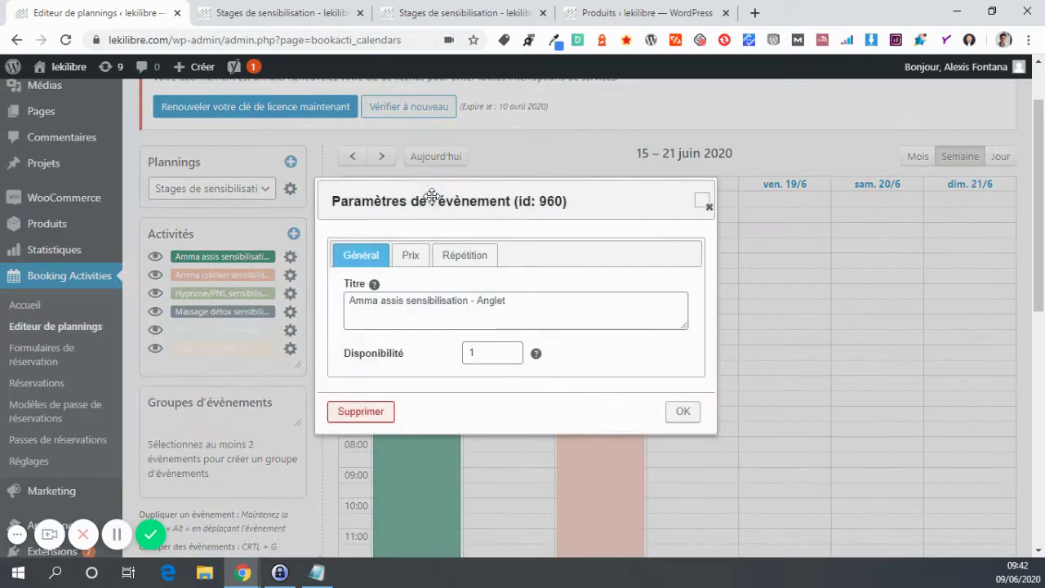
pyautogui.click(507, 303)
pyautogui.click(412, 259)
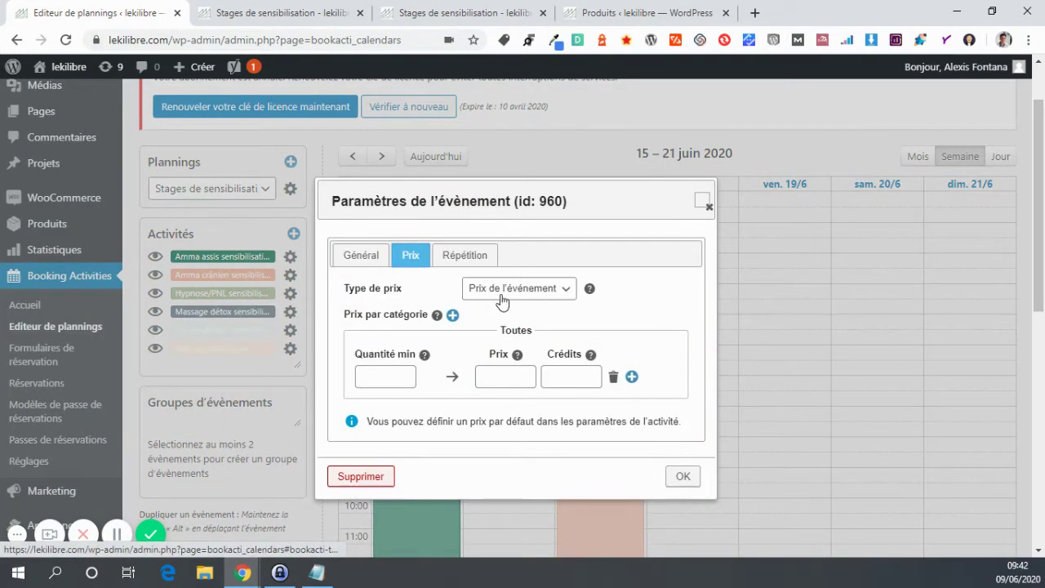
pyautogui.click(369, 255)
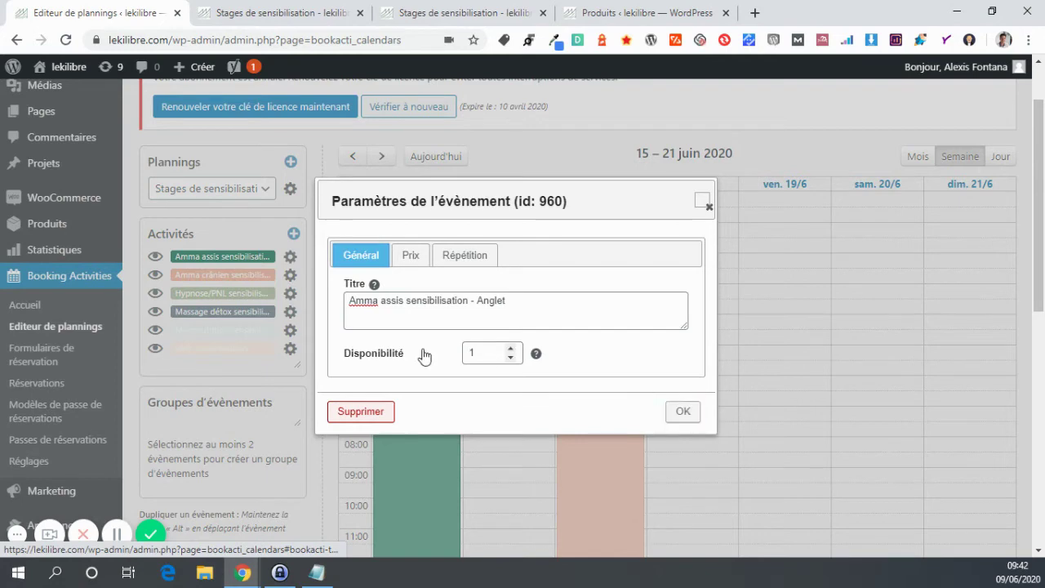
pyautogui.click(701, 204)
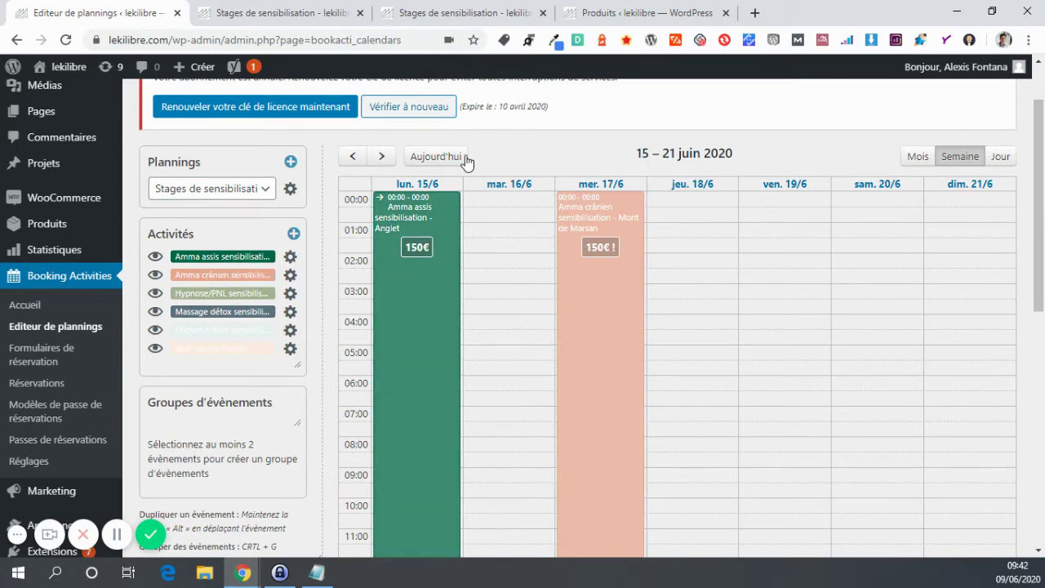
# Browse the scheduled events week by week up to mid-July, and return to the week of 22–28 June 2020.
pyautogui.click(379, 157)
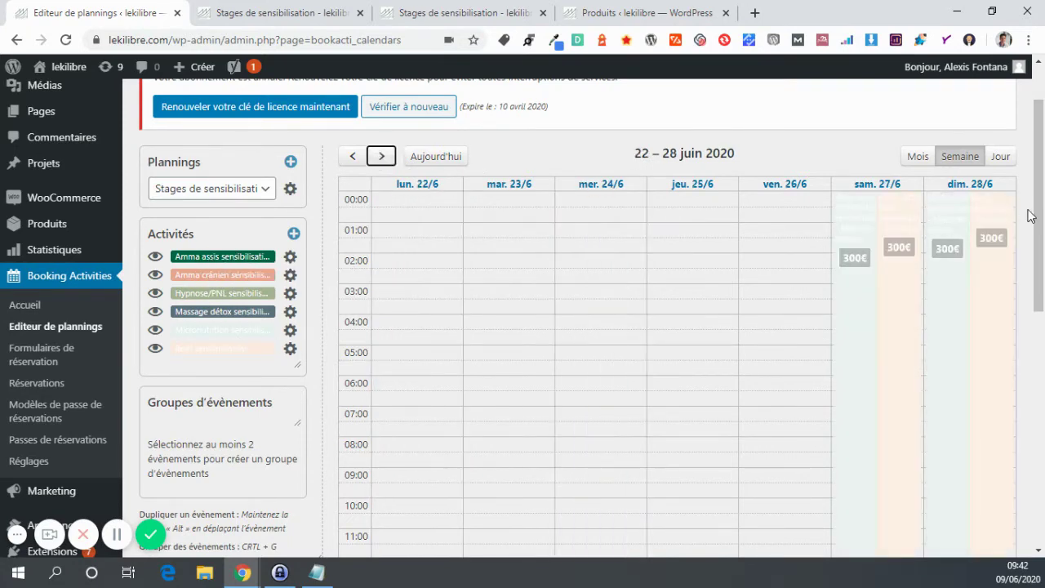
pyautogui.click(379, 158)
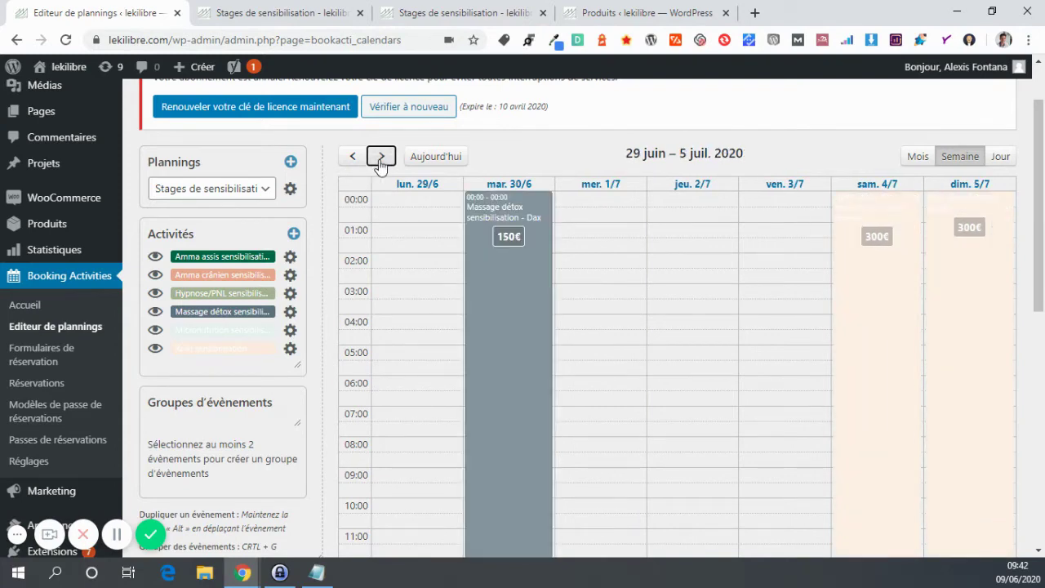
pyautogui.click(379, 156)
pyautogui.click(353, 156)
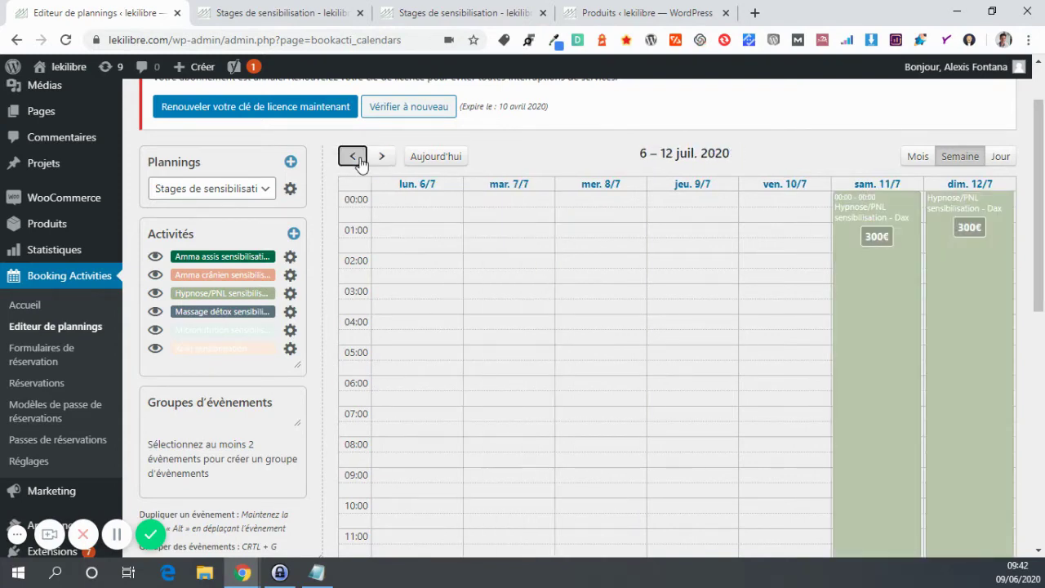
pyautogui.click(353, 156)
pyautogui.scroll(-1, 310, 272)
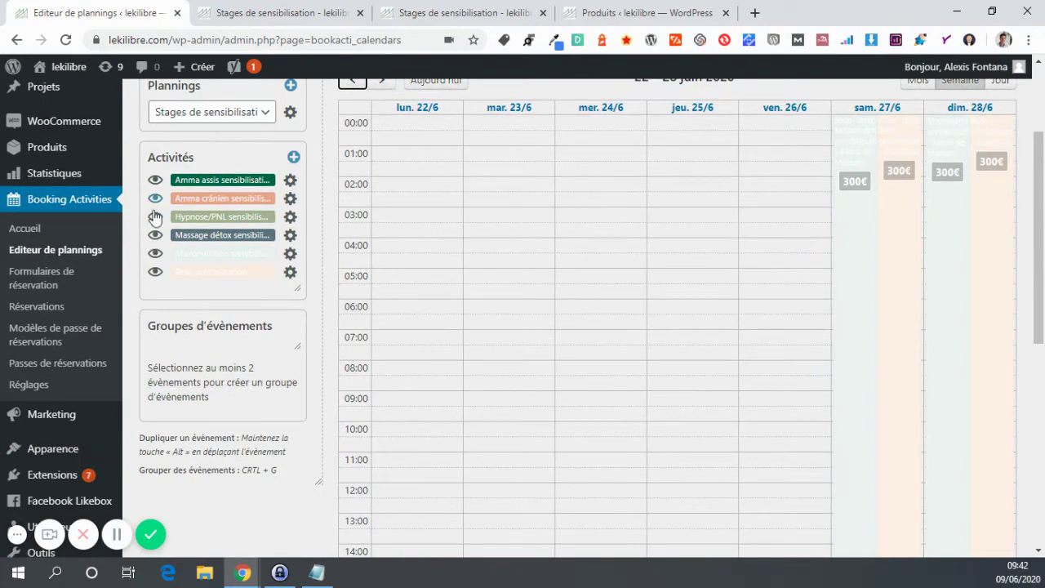
# Review the instructions below the calendar for integrating this planning into the site.
pyautogui.scroll(-6, 281, 269)
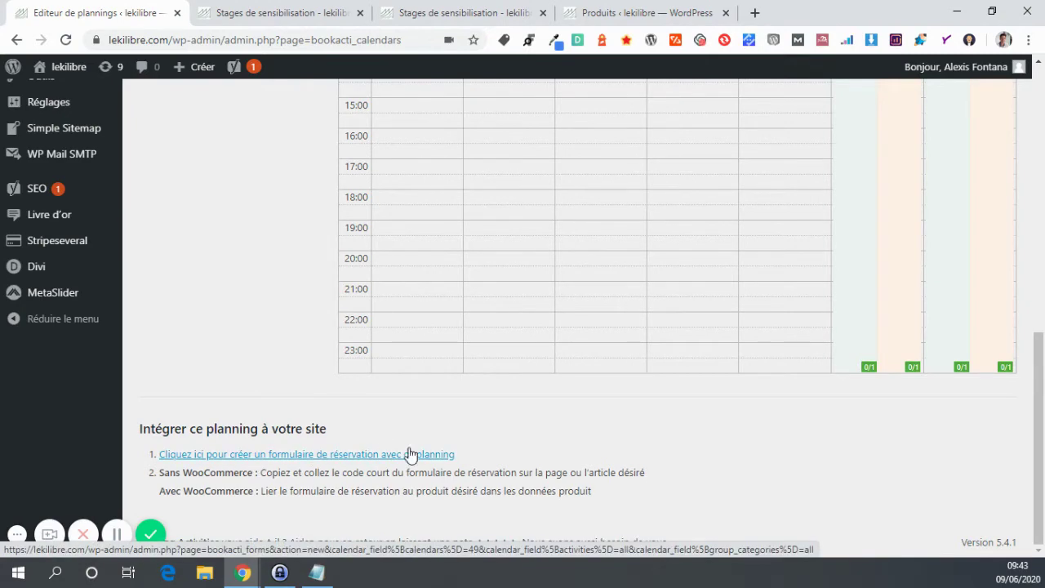
pyautogui.scroll(8, 236, 384)
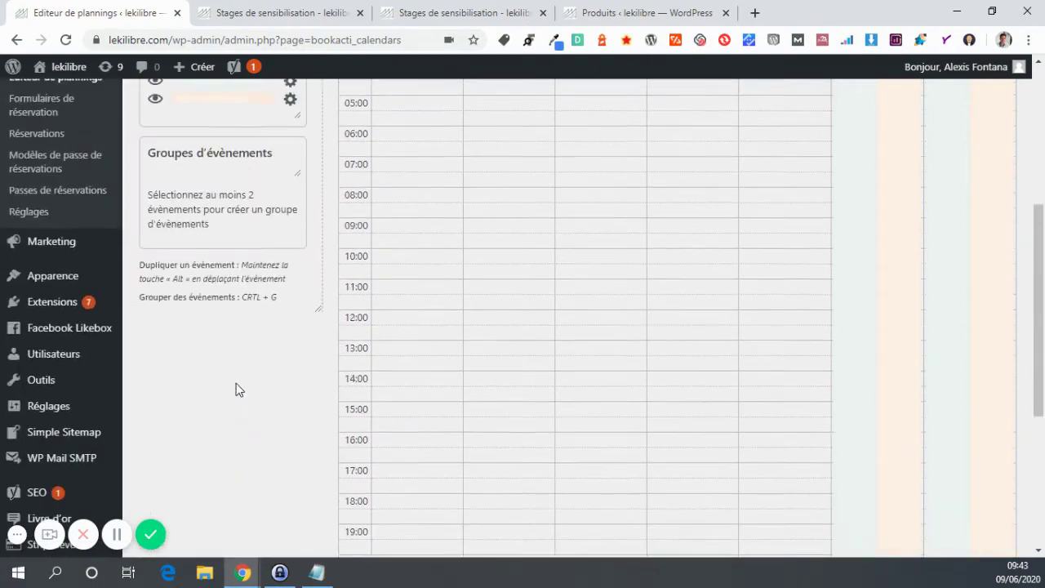
pyautogui.scroll(-3, 244, 359)
pyautogui.scroll(-5, 263, 349)
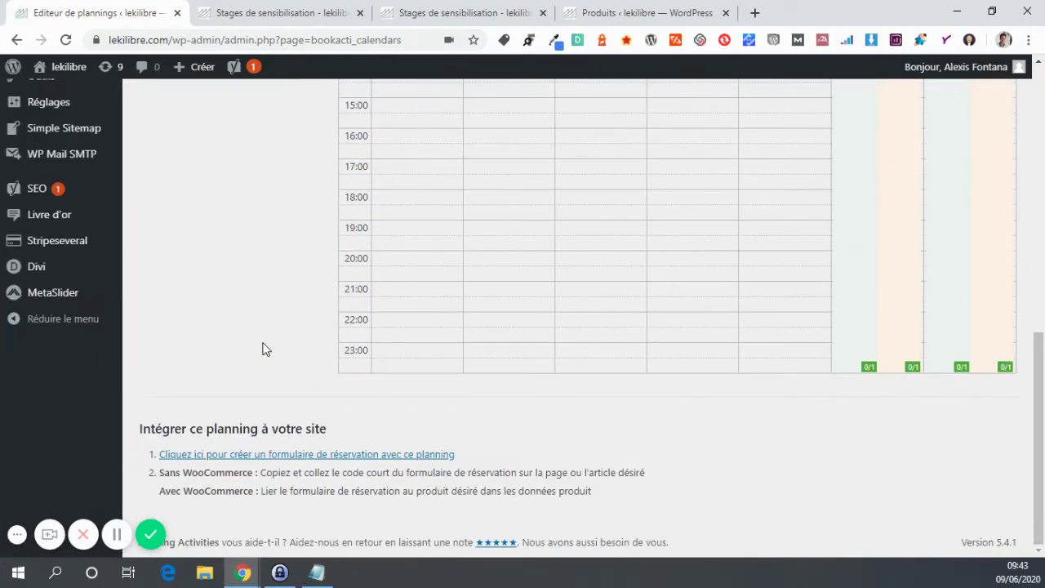
pyautogui.scroll(10, 278, 402)
pyautogui.scroll(-3, 282, 389)
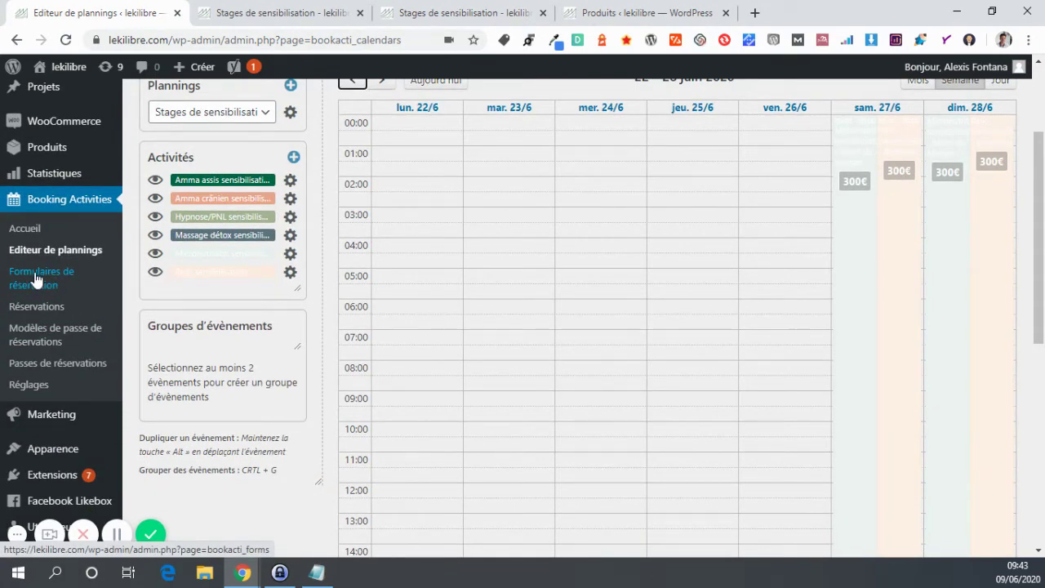
# Open the Formulaire Stages de sensibilisation booking form and look over its form editor and calendar preview.
pyautogui.click(31, 283)
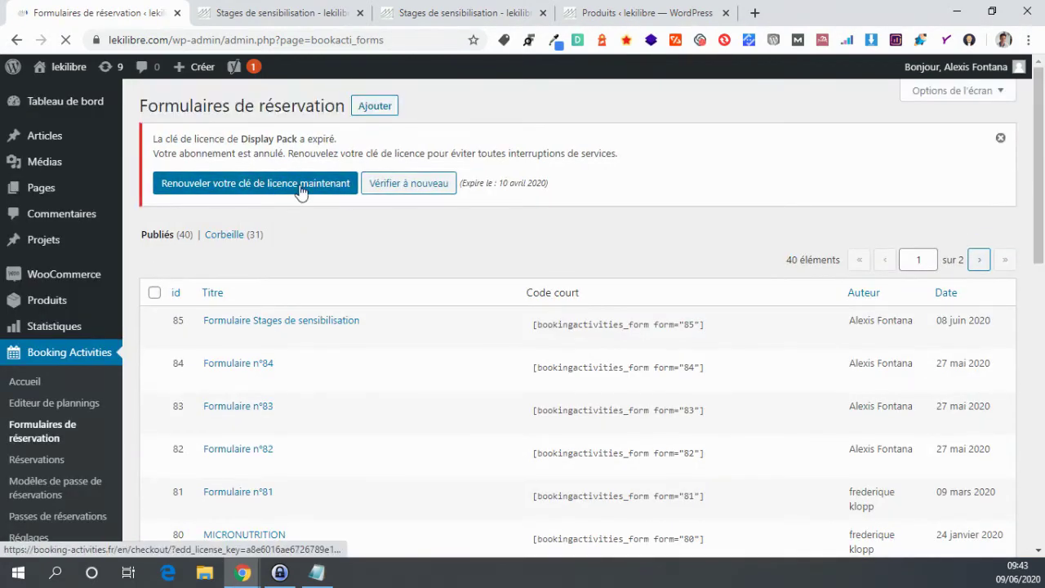
pyautogui.moveTo(244, 333)
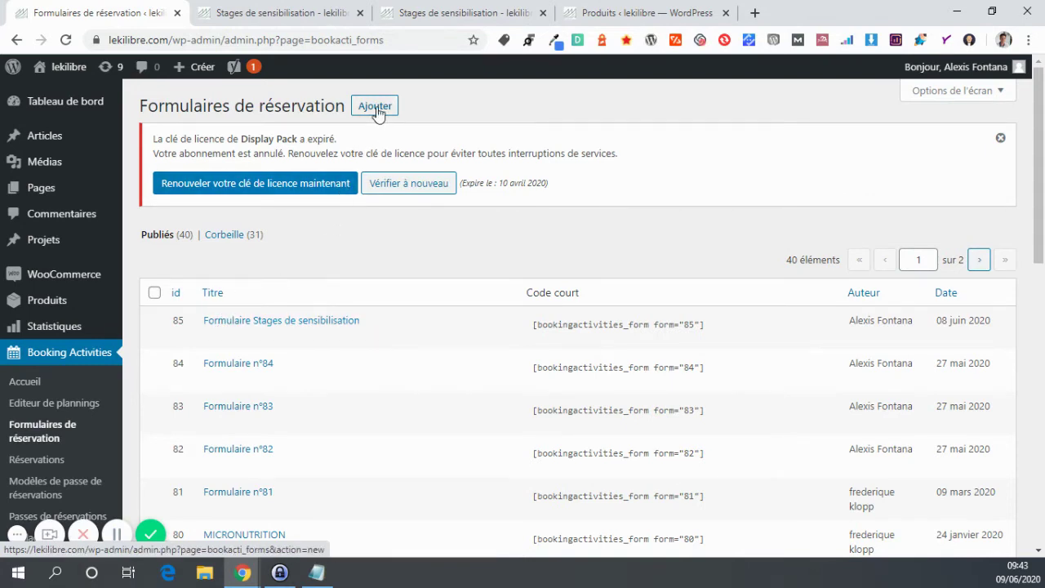
pyautogui.click(238, 321)
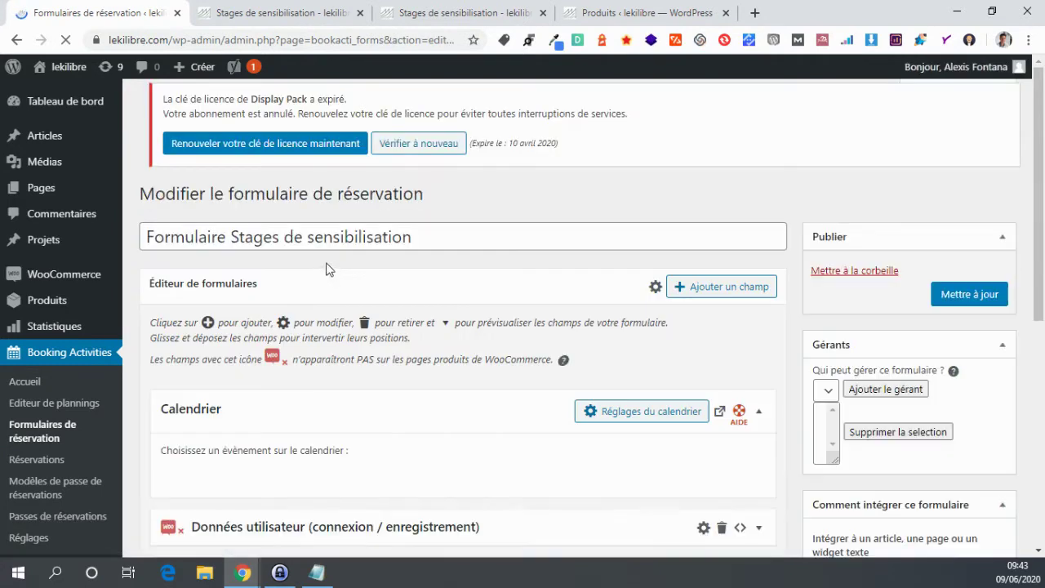
pyautogui.scroll(-1, 417, 231)
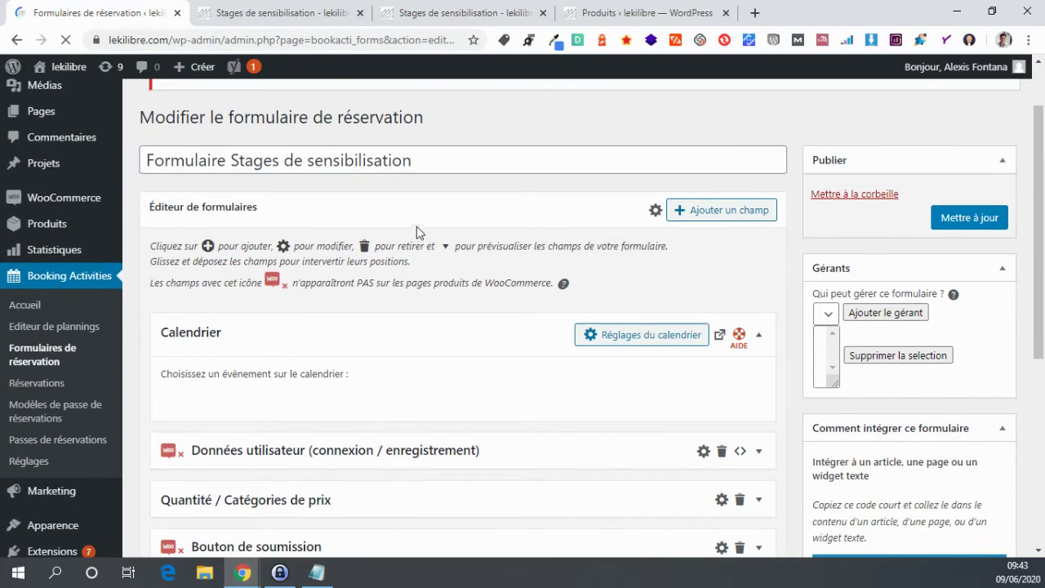
pyautogui.scroll(-1, 444, 209)
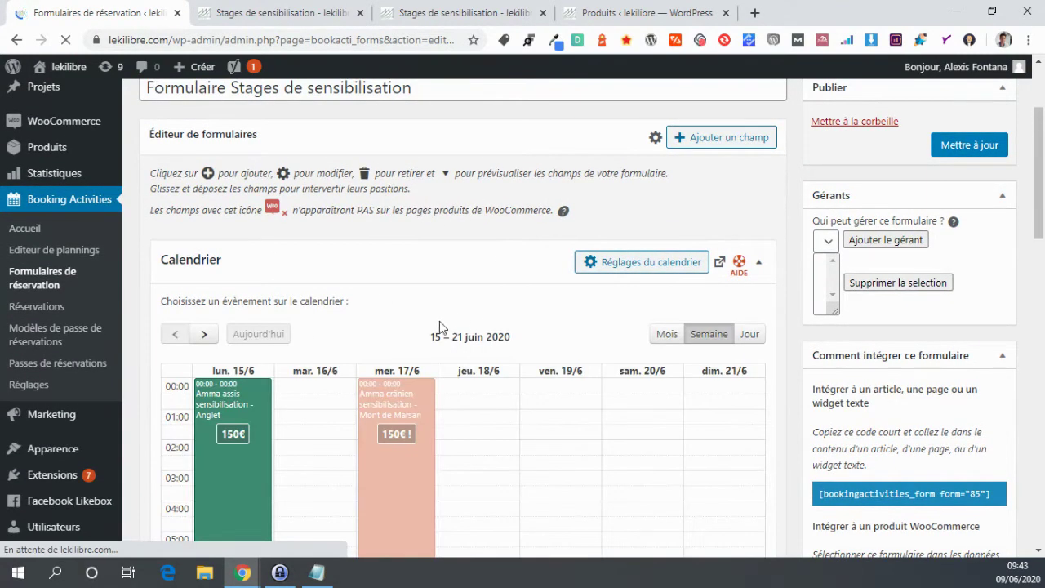
pyautogui.scroll(-3, 490, 321)
pyautogui.scroll(4, 600, 297)
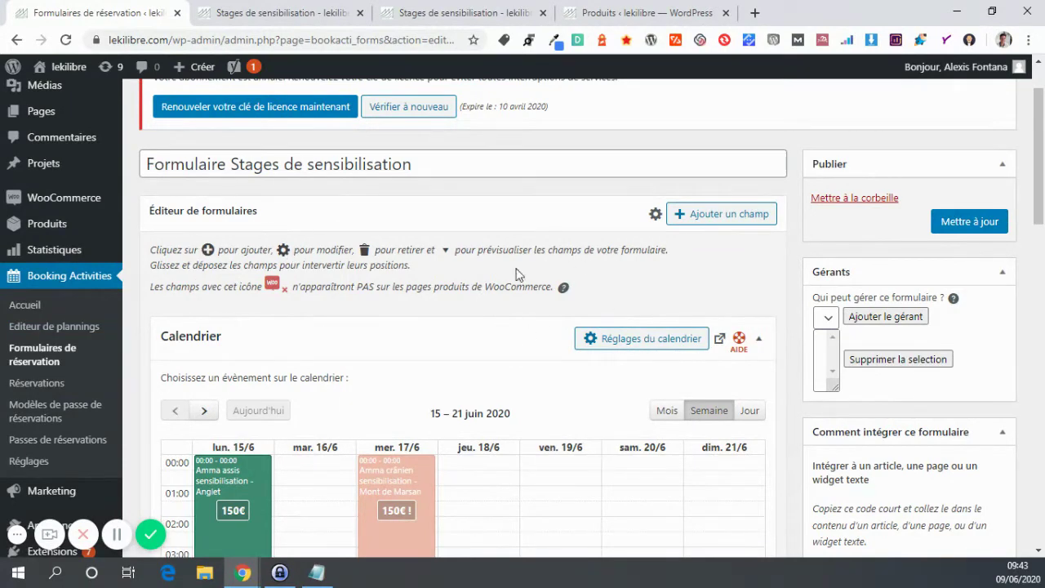
pyautogui.scroll(-1, 298, 181)
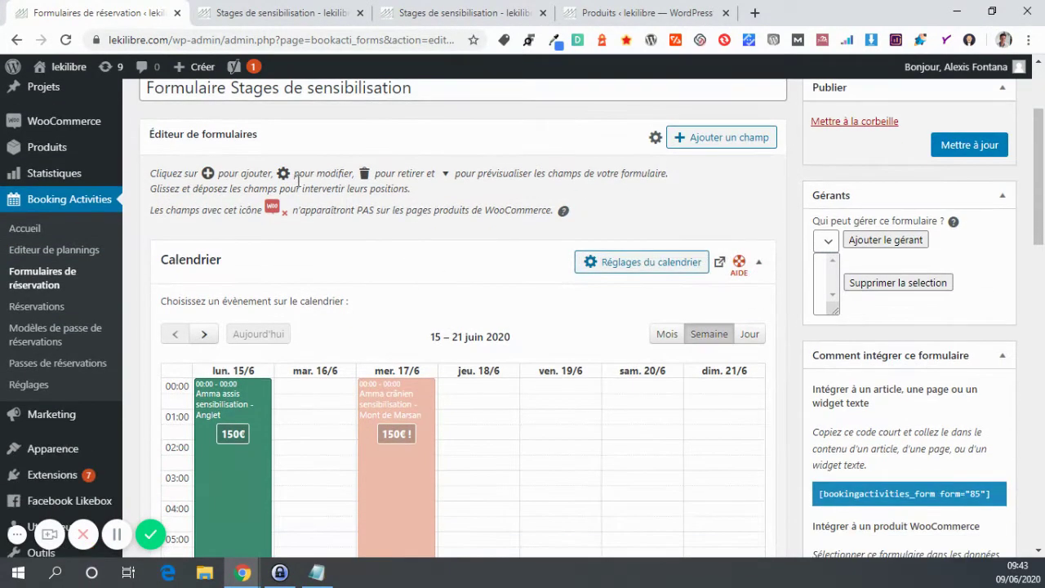
pyautogui.scroll(-1, 542, 189)
pyautogui.scroll(1, 623, 191)
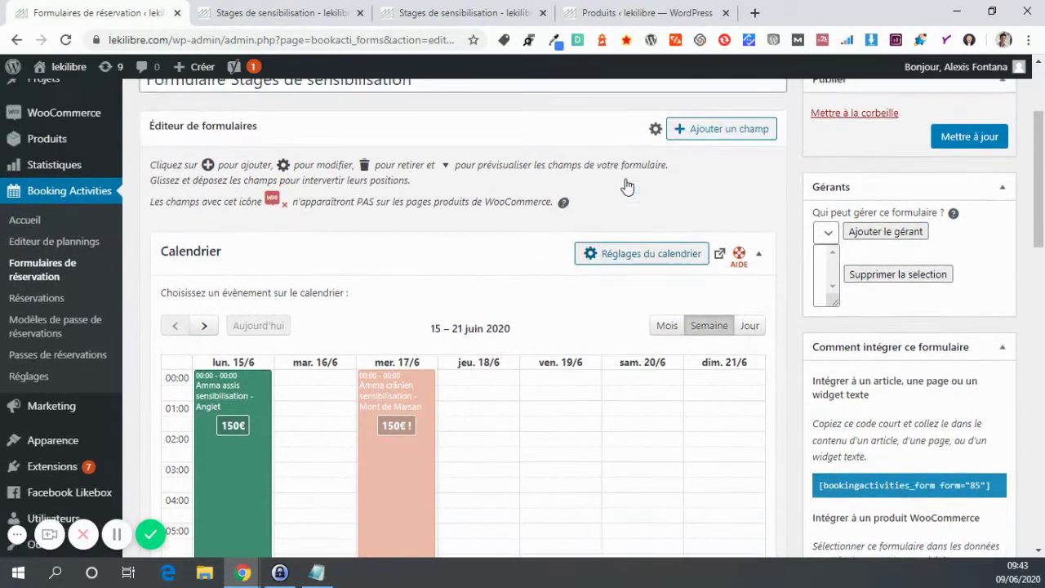
# Open the form's calendar settings and check the calendar chosen as the event source.
pyautogui.click(608, 256)
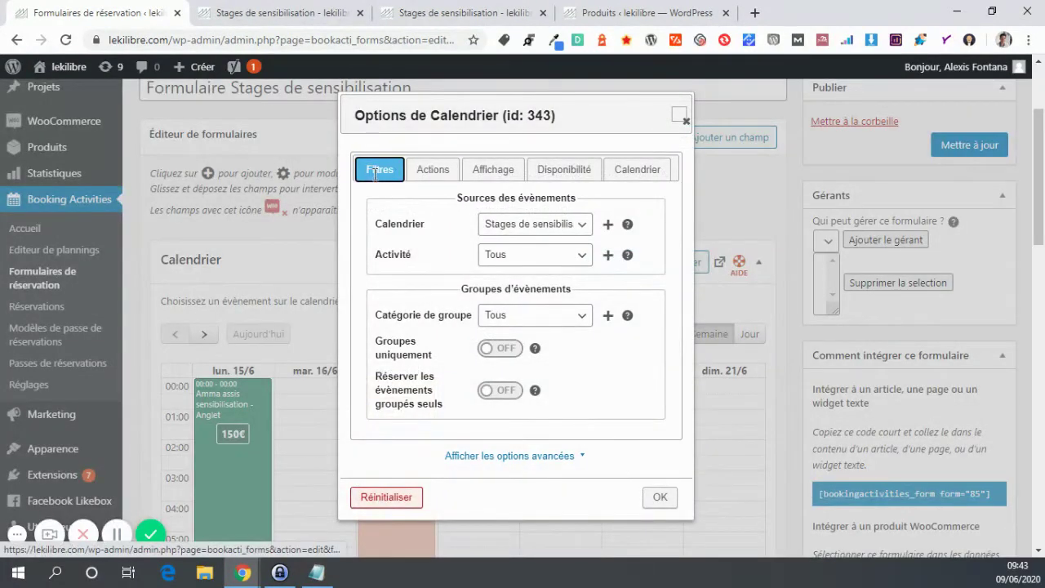
pyautogui.click(545, 229)
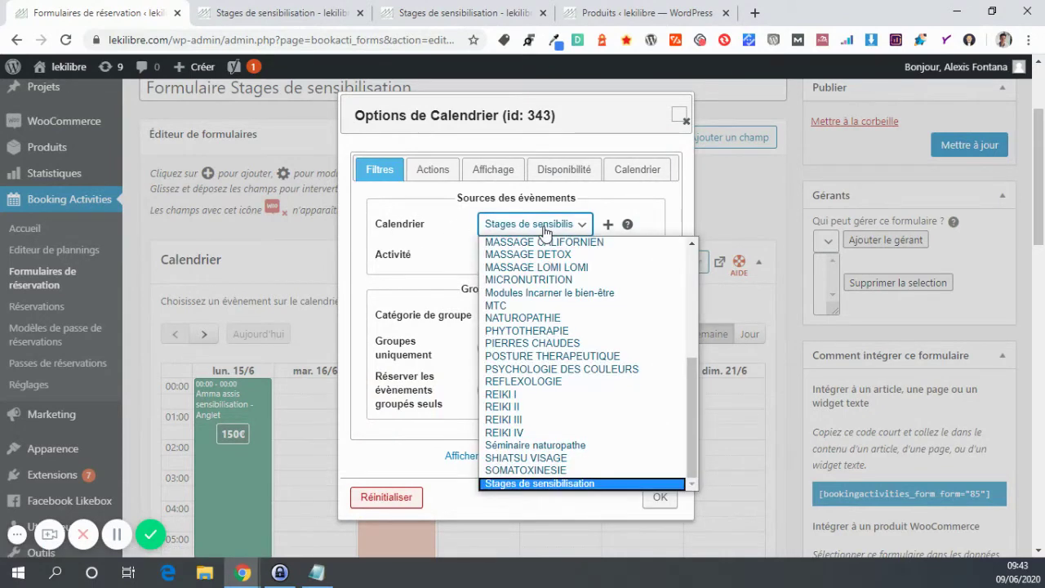
pyautogui.click(541, 232)
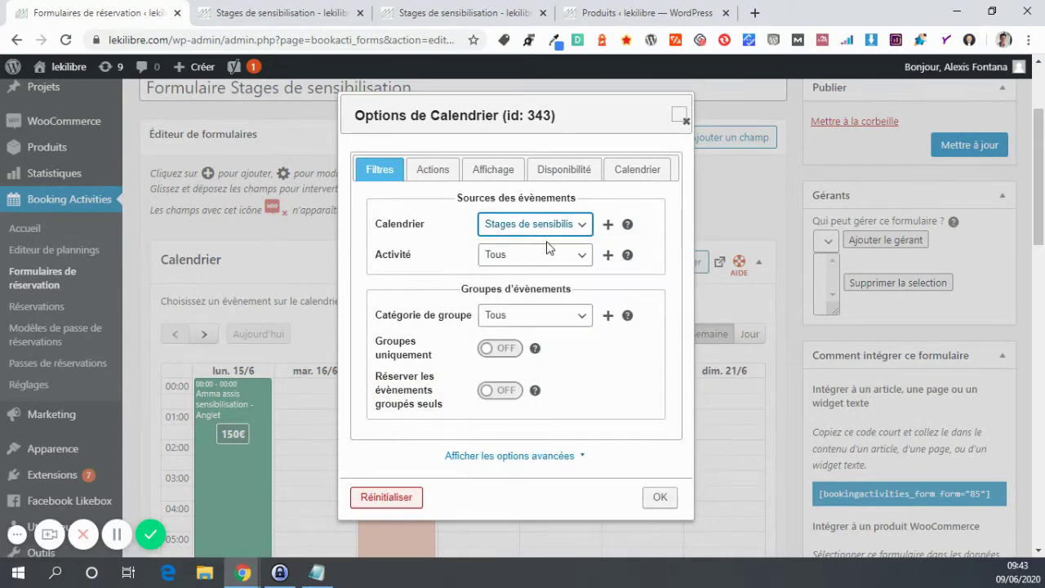
# Choose Ajouter un produit au panier as the form action and review the products linked to the activities.
pyautogui.click(431, 173)
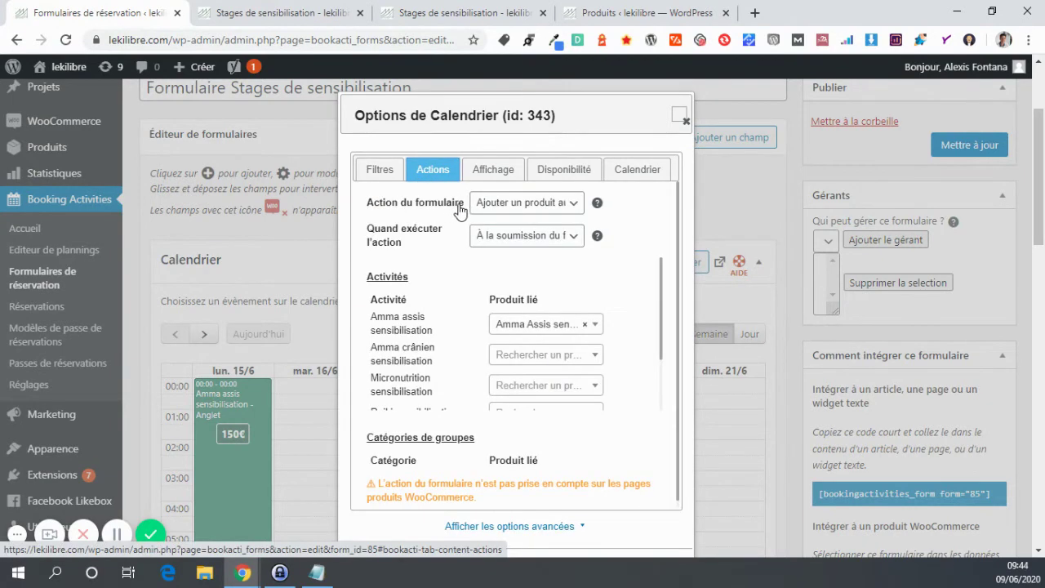
pyautogui.click(525, 210)
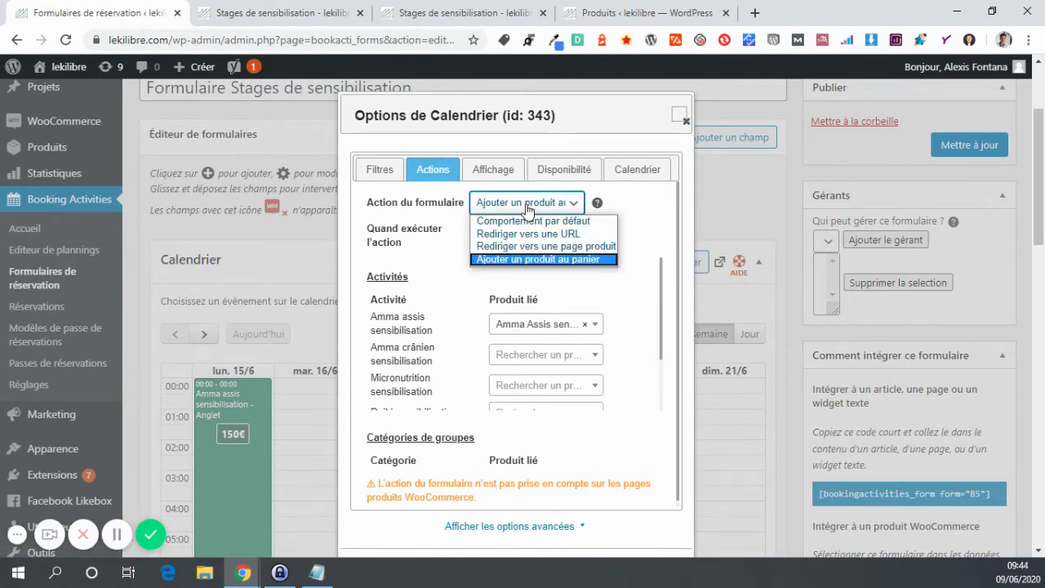
pyautogui.click(538, 258)
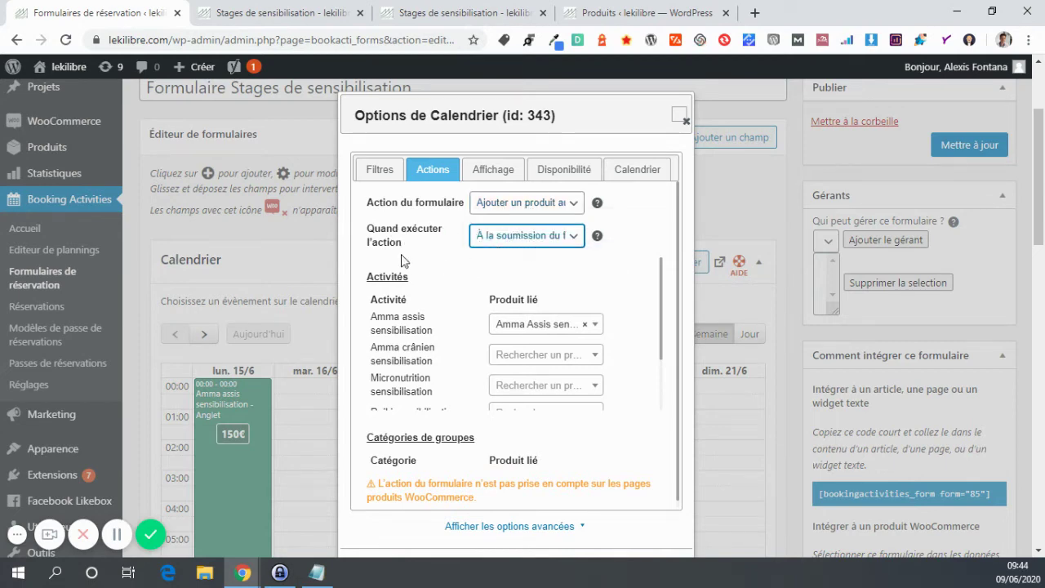
pyautogui.scroll(-2, 390, 327)
pyautogui.scroll(2, 391, 327)
# Bring the WooCommerce Produits page next to the booking form page and look at the Amma Assis sensibilisation product in its list.
pyautogui.click(275, 12)
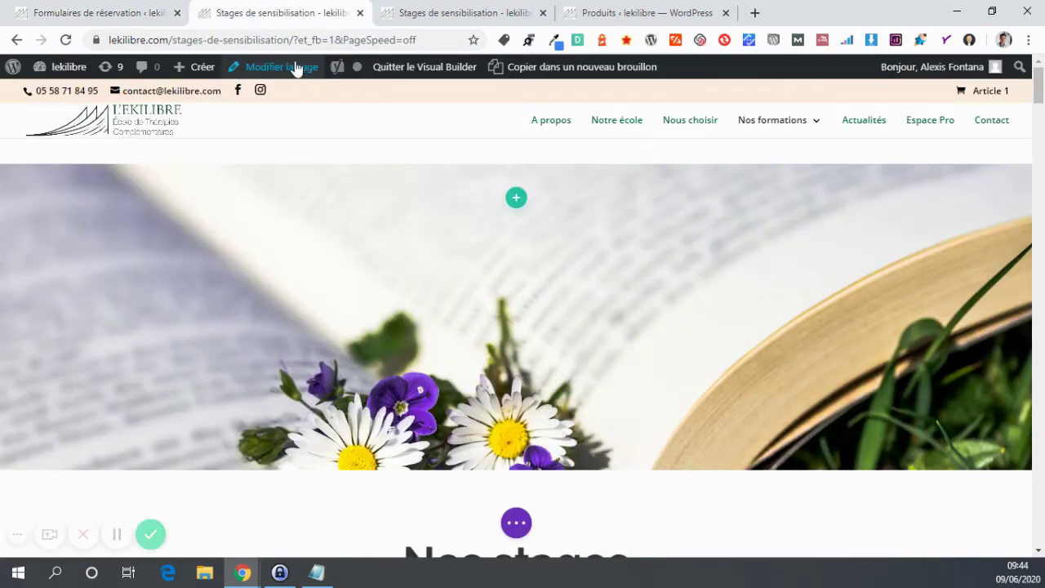
pyautogui.click(645, 13)
pyautogui.moveTo(644, 12); pyautogui.dragTo(272, 7)
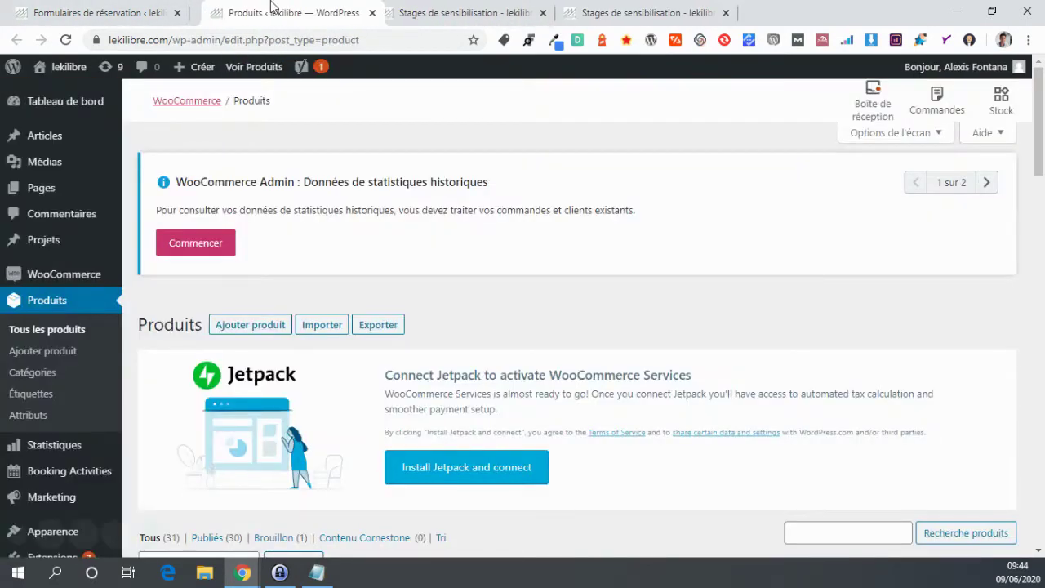
pyautogui.scroll(-3, 342, 245)
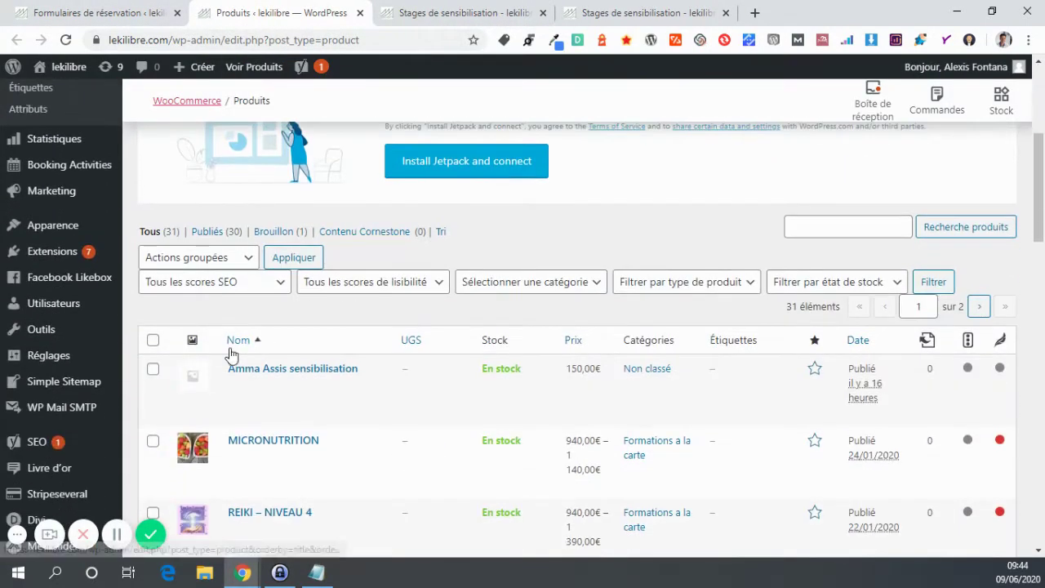
pyautogui.moveTo(249, 368)
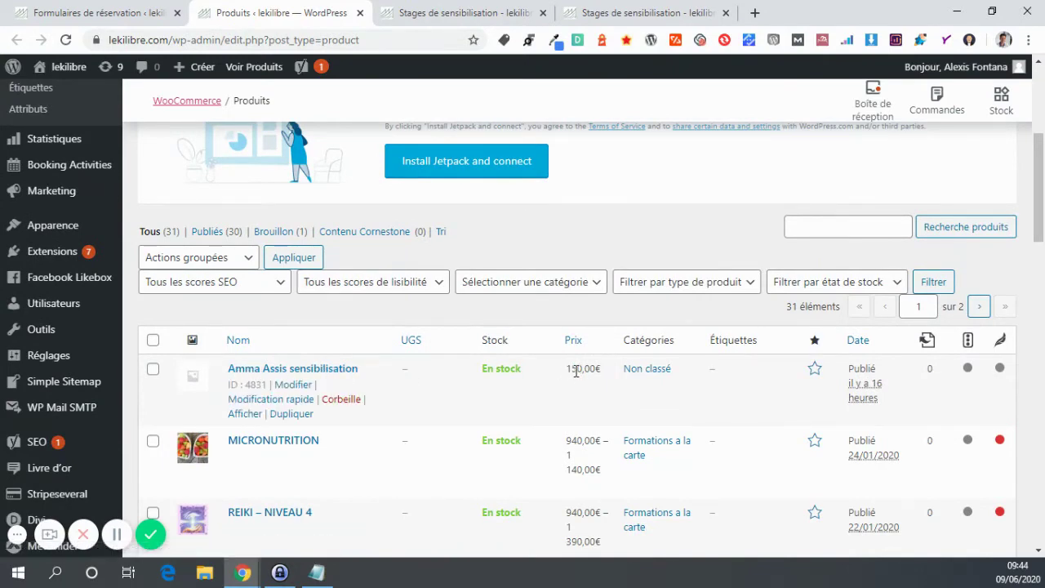
pyautogui.scroll(-1, 495, 337)
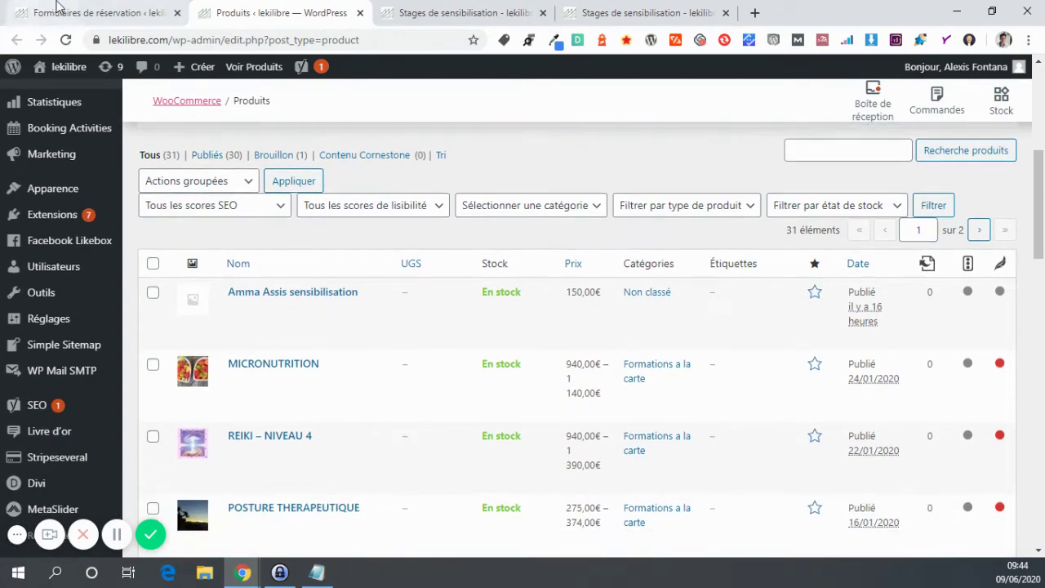
# Return to the booking form's calendar settings and inspect the product search for the Amma assis sensibilisation activity without changing it.
pyautogui.click(90, 13)
pyautogui.click(515, 325)
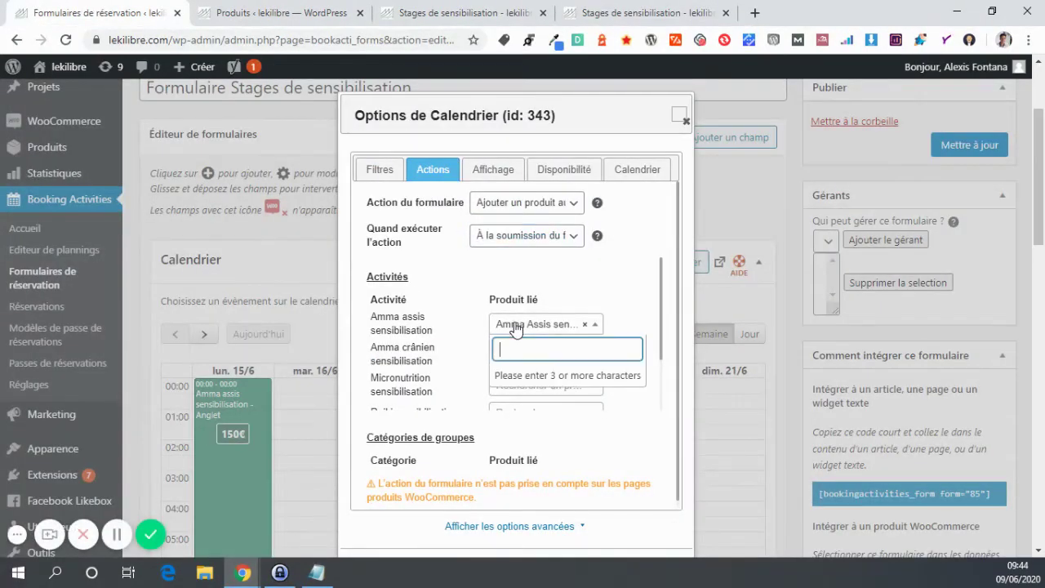
pyautogui.click(515, 325)
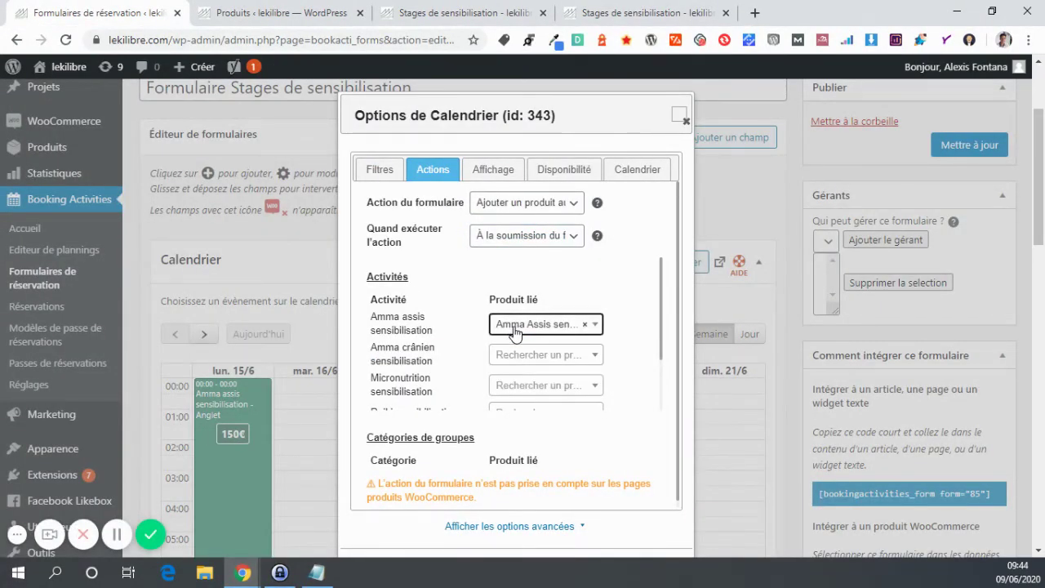
pyautogui.click(515, 325)
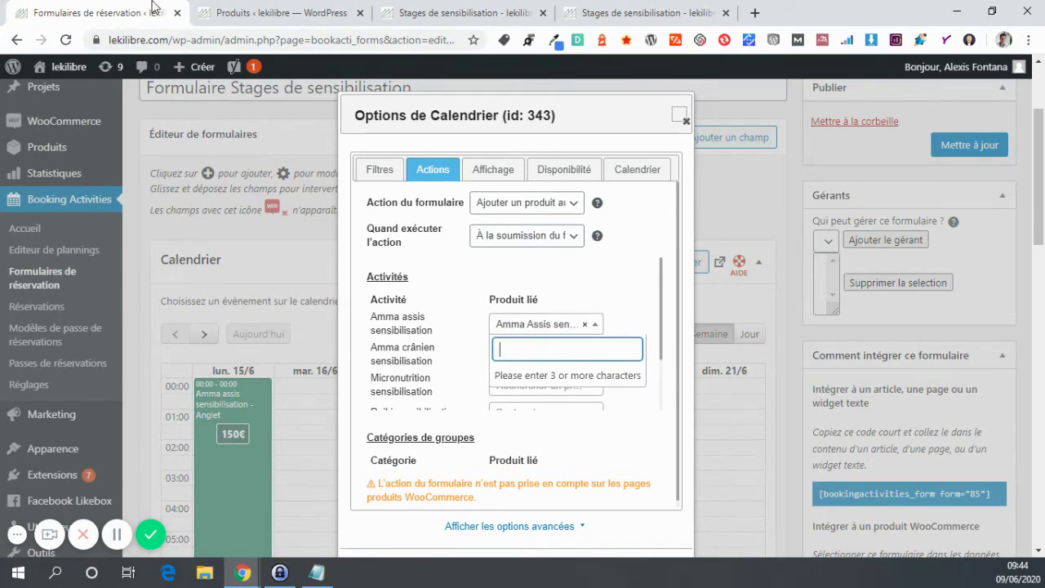
pyautogui.click(420, 331)
# Review the linked product fields of all the sensibilisation activities and save the calendar settings.
pyautogui.scroll(-1, 469, 294)
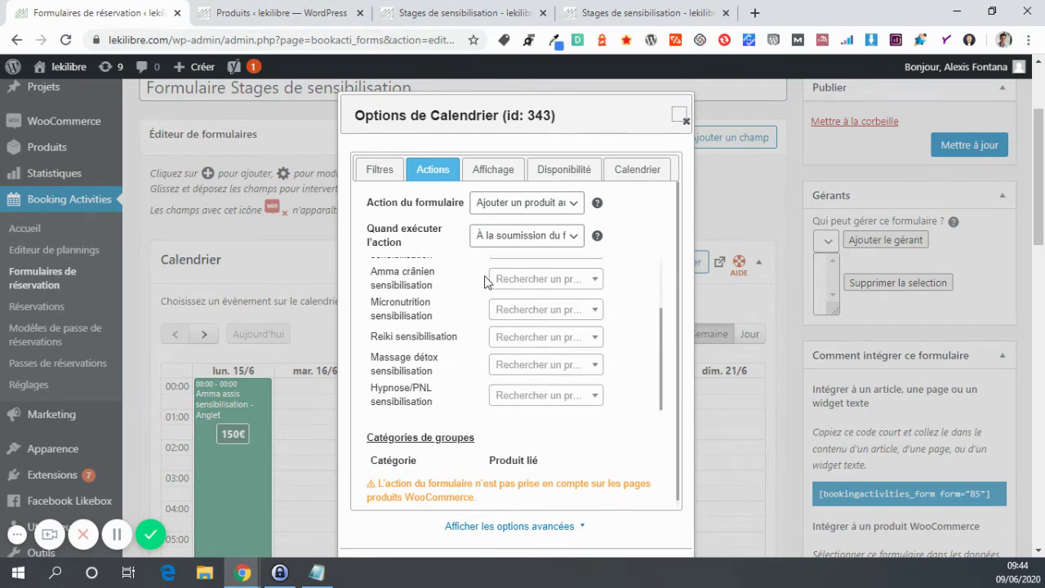
pyautogui.scroll(1, 484, 281)
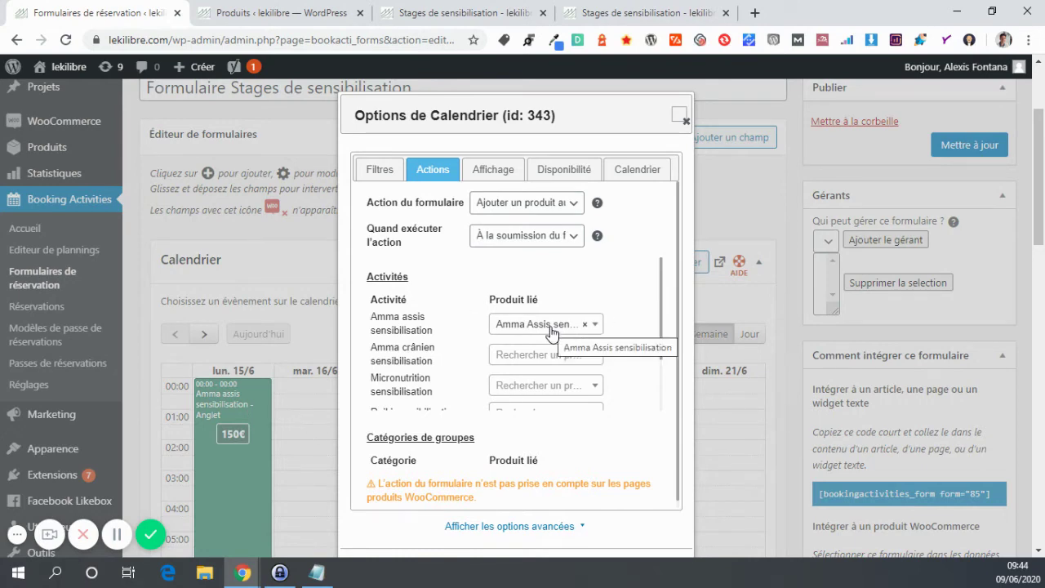
pyautogui.scroll(-3, 548, 328)
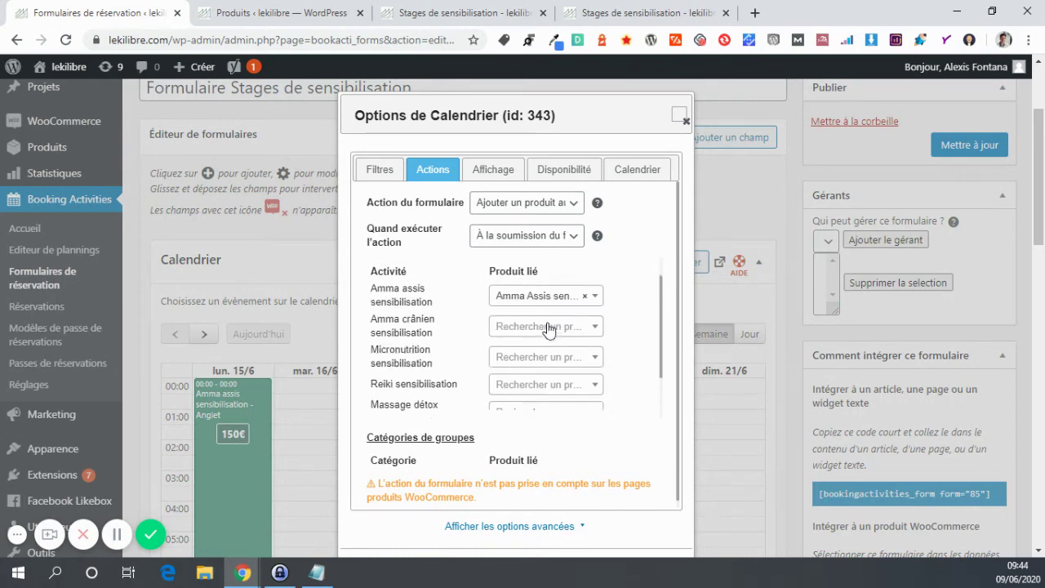
pyautogui.scroll(2, 457, 350)
pyautogui.scroll(-2, 462, 401)
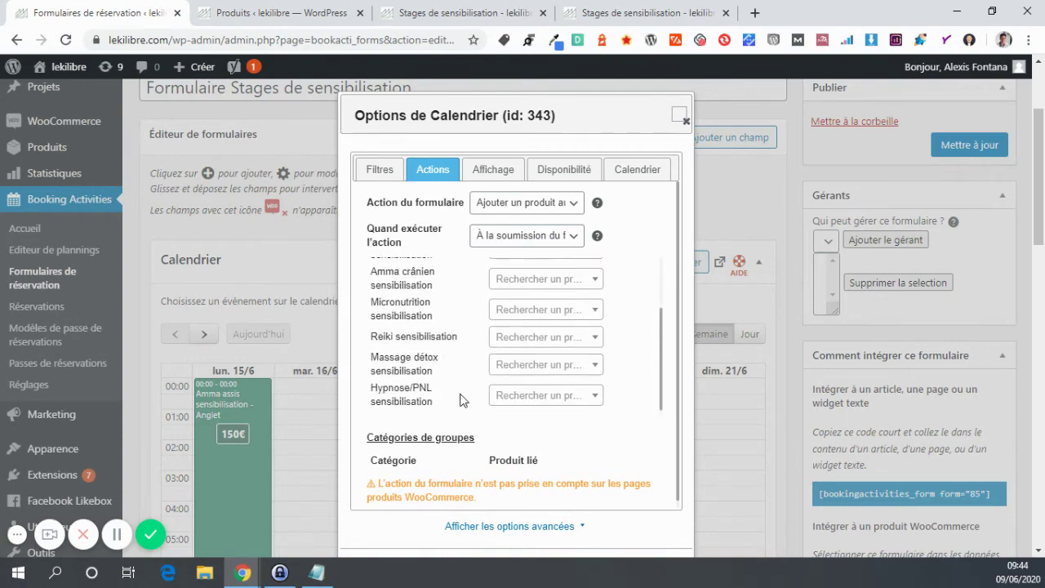
pyautogui.scroll(-4, 478, 471)
pyautogui.scroll(1, 641, 286)
pyautogui.click(657, 337)
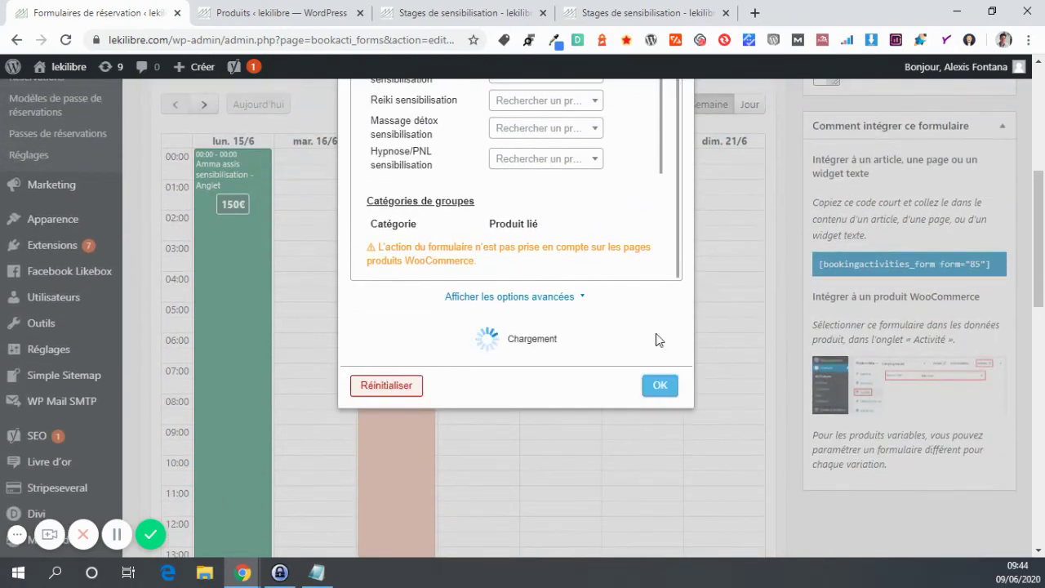
# Expand the previews of the form's Données utilisateur, Quantité / Catégories de prix and Bouton de soumission fields.
pyautogui.scroll(3, 539, 296)
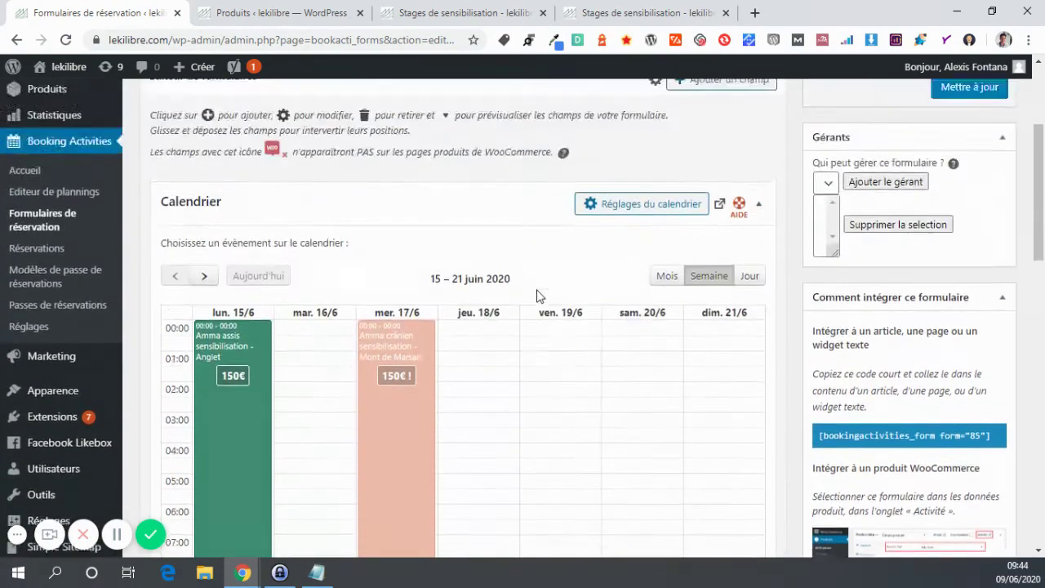
pyautogui.scroll(-12, 555, 318)
pyautogui.scroll(4, 718, 335)
pyautogui.scroll(-1, 750, 312)
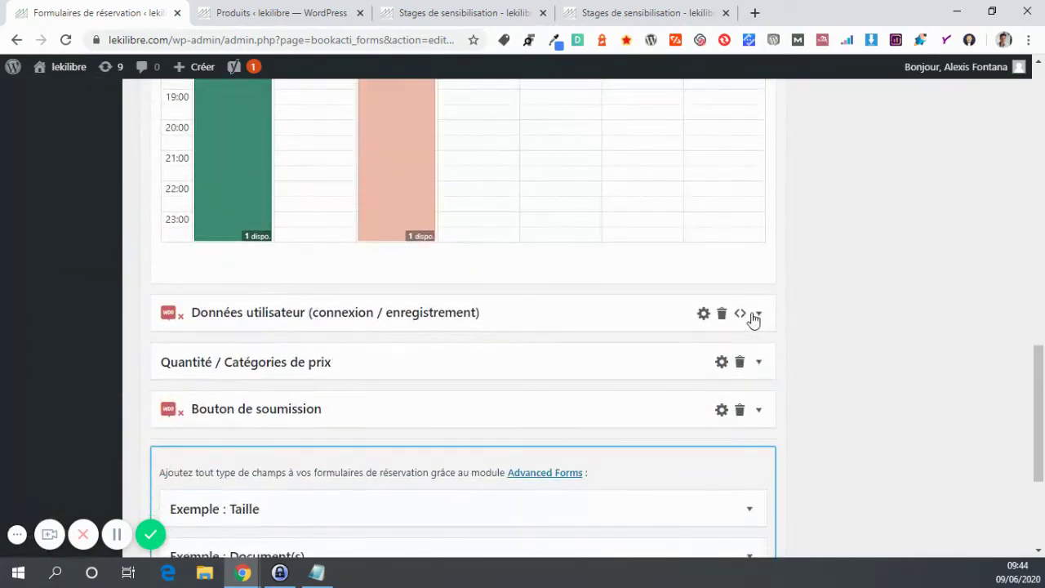
pyautogui.click(756, 311)
pyautogui.scroll(-1, 759, 322)
pyautogui.scroll(-2, 759, 326)
pyautogui.click(758, 323)
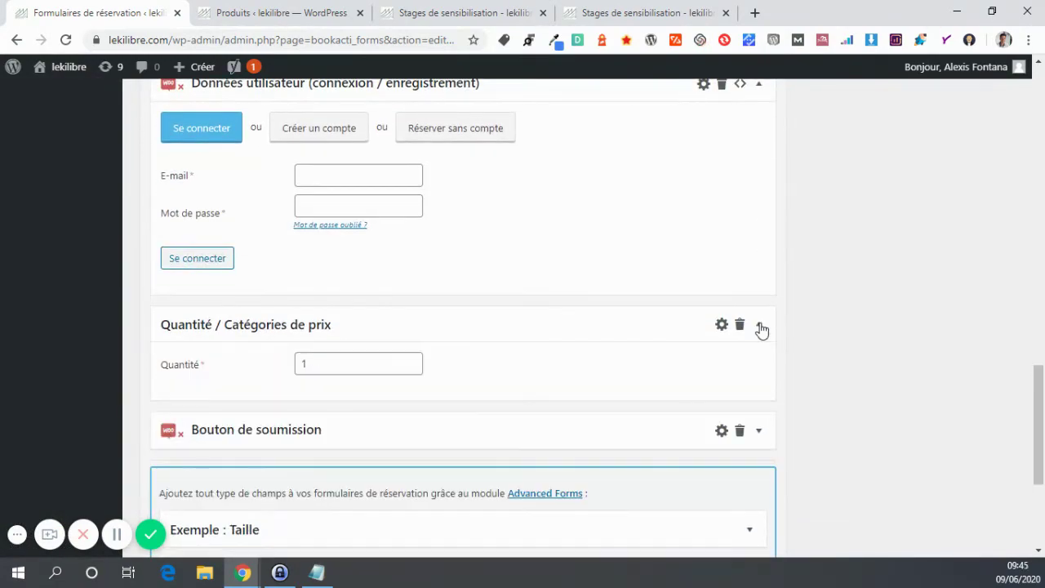
pyautogui.scroll(-1, 758, 328)
pyautogui.click(758, 354)
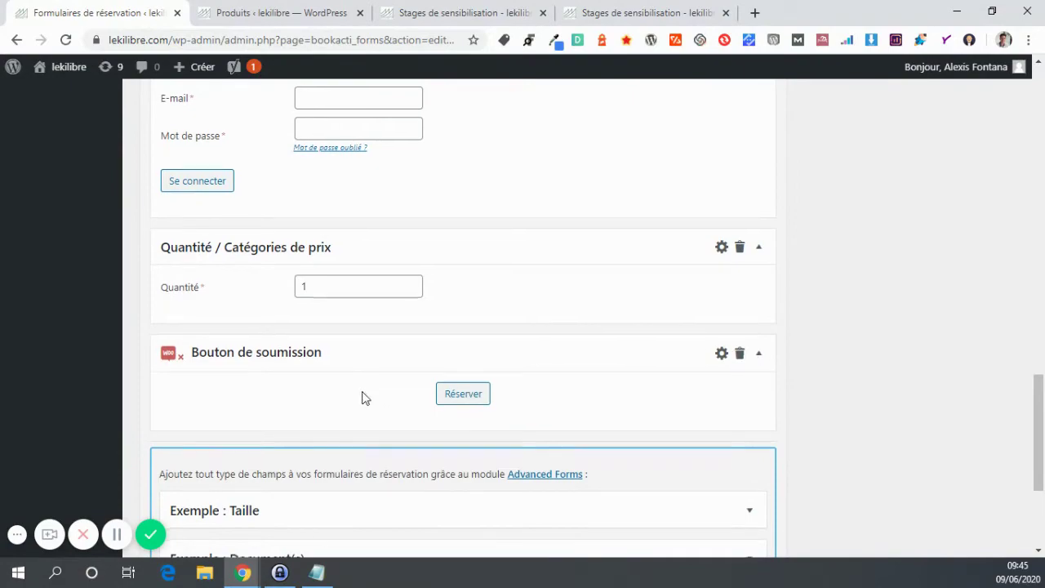
# Highlight the booking form's integration shortcode [bookingactivities_form form="85"] in the Comment intégrer ce formulaire box.
pyautogui.scroll(-1, 408, 359)
pyautogui.scroll(4, 555, 325)
pyautogui.scroll(12, 639, 373)
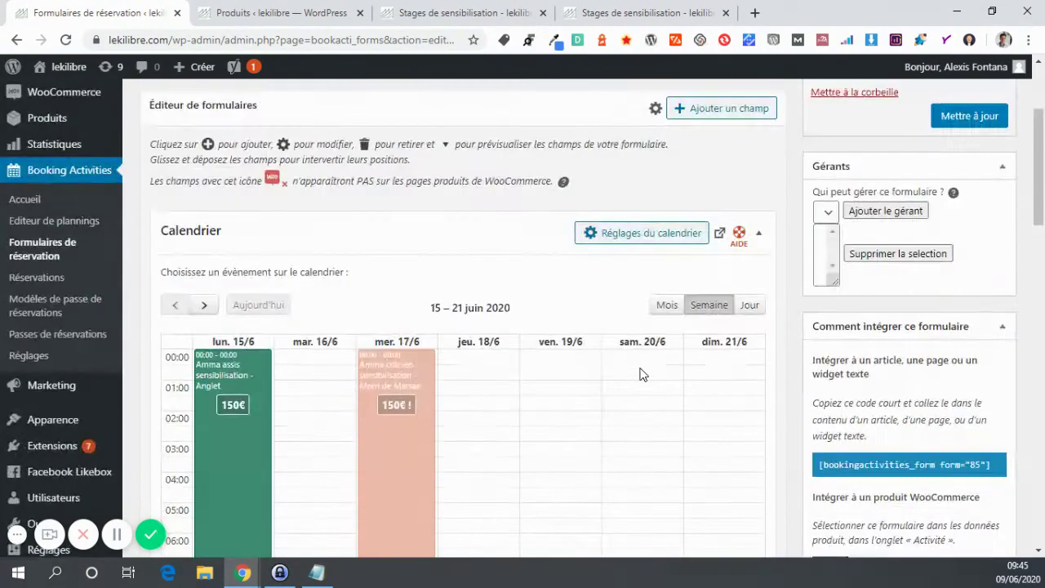
pyautogui.scroll(-5, 776, 303)
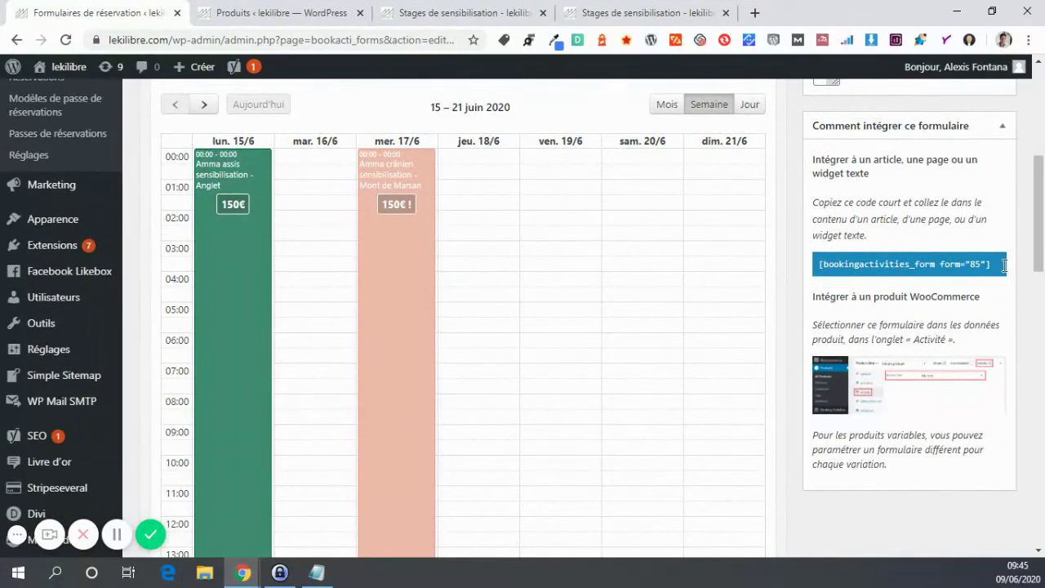
pyautogui.moveTo(1003, 264); pyautogui.dragTo(859, 248)
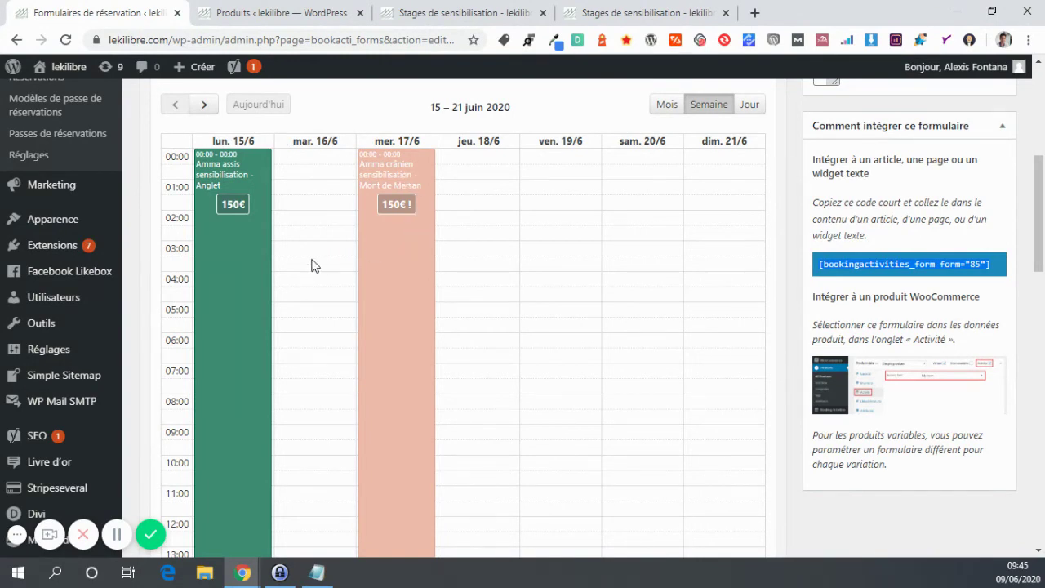
# Open the settings of the Calendrier text module on the Stages de sensibilisation page in Visual Builder and highlight its shortcode.
pyautogui.click(438, 6)
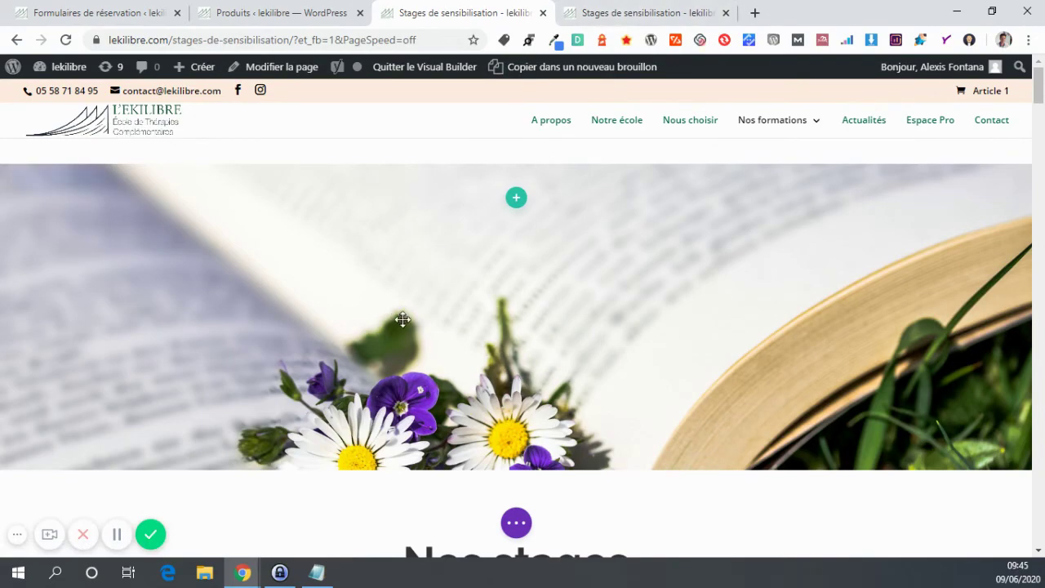
pyautogui.scroll(-20, 403, 319)
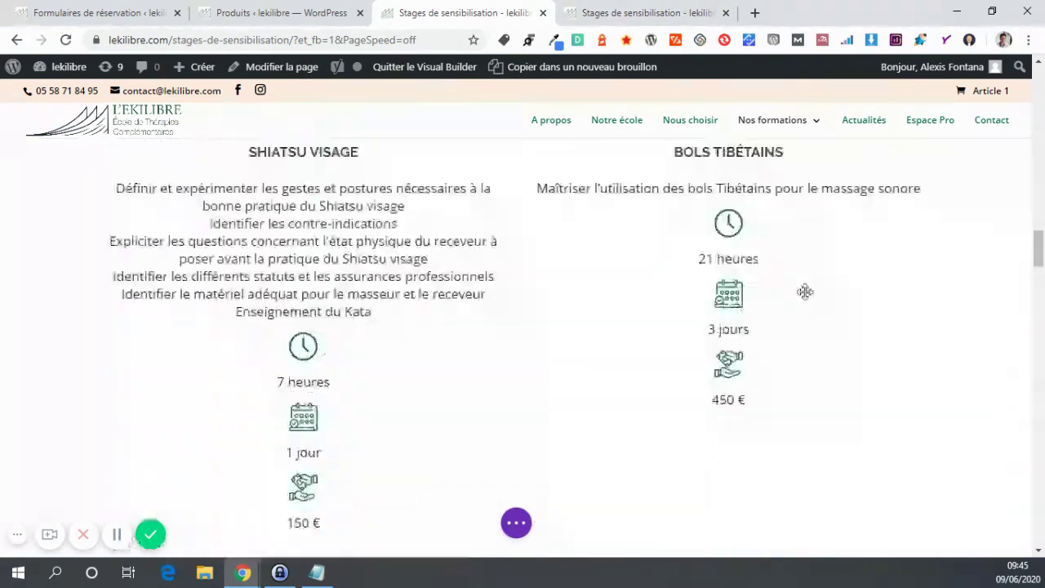
pyautogui.scroll(-15, 805, 291)
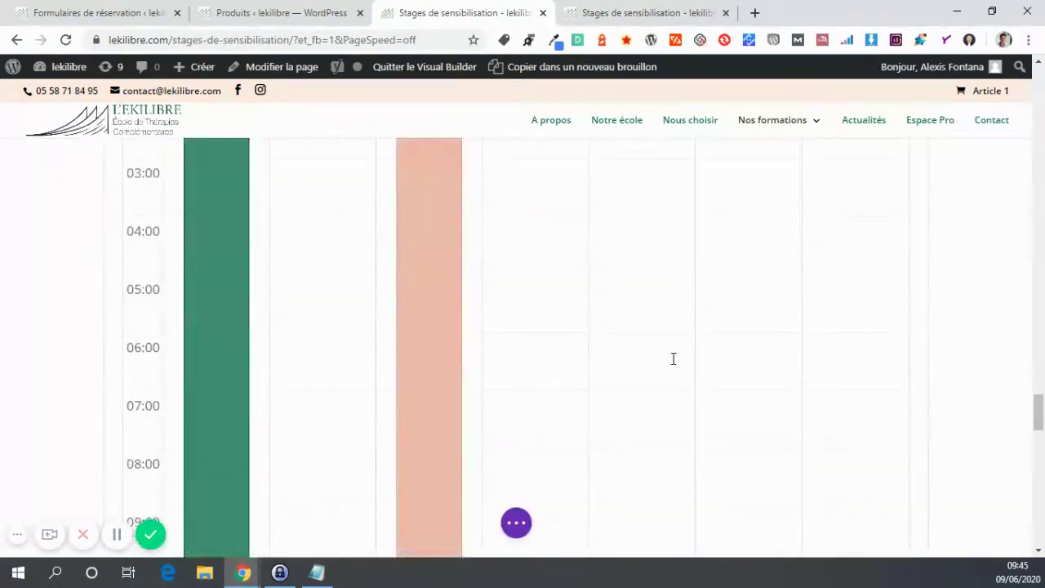
pyautogui.scroll(5, 487, 311)
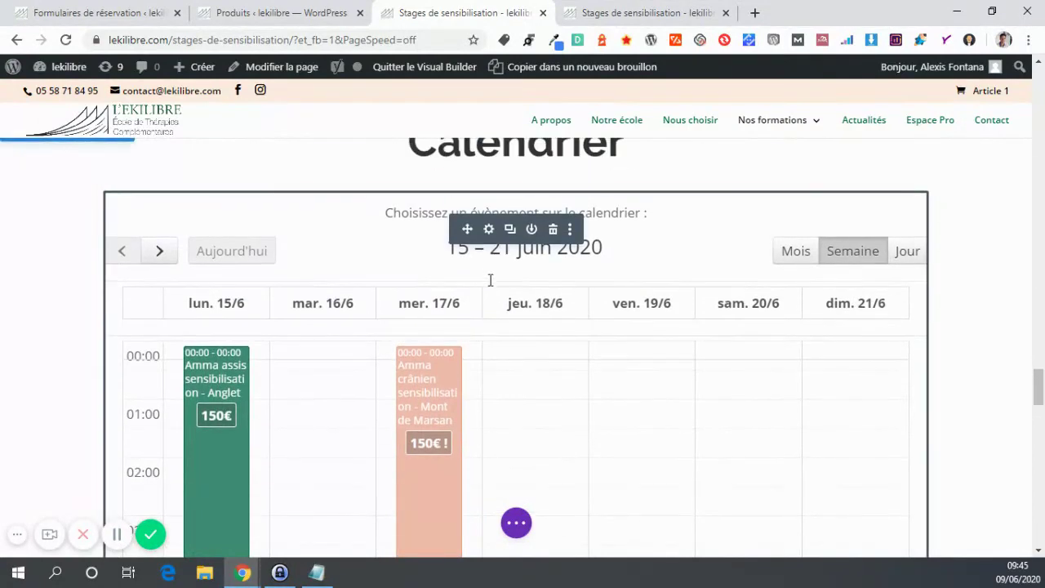
pyautogui.click(488, 229)
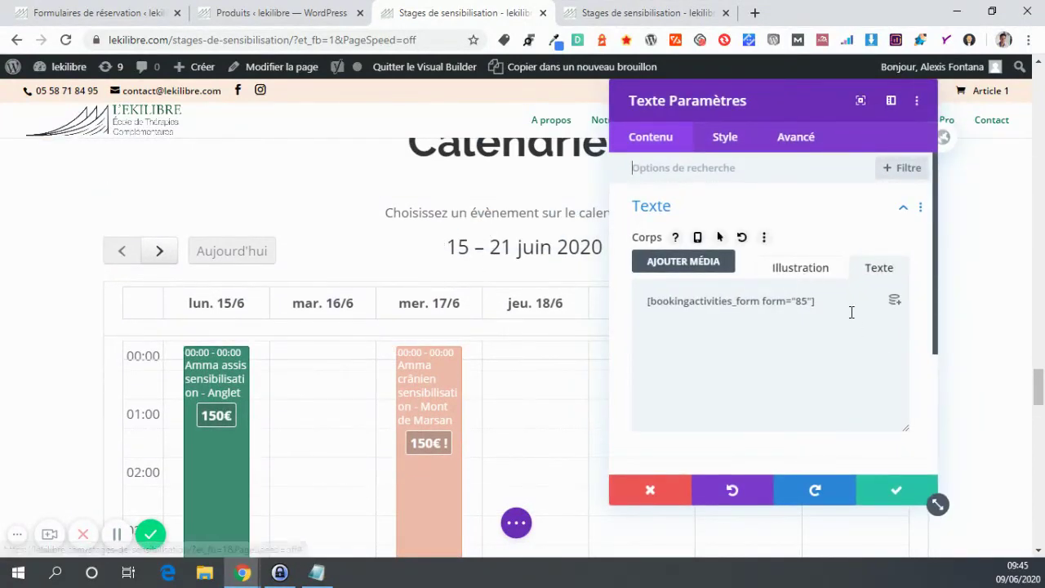
pyautogui.tripleClick(748, 297)
# Compare the module's shortcode with the one on the booking form page, and close the text module settings without saving.
pyautogui.hotkey('ctrl', 'pageup')
pyautogui.hotkey('ctrl', 'pageup')
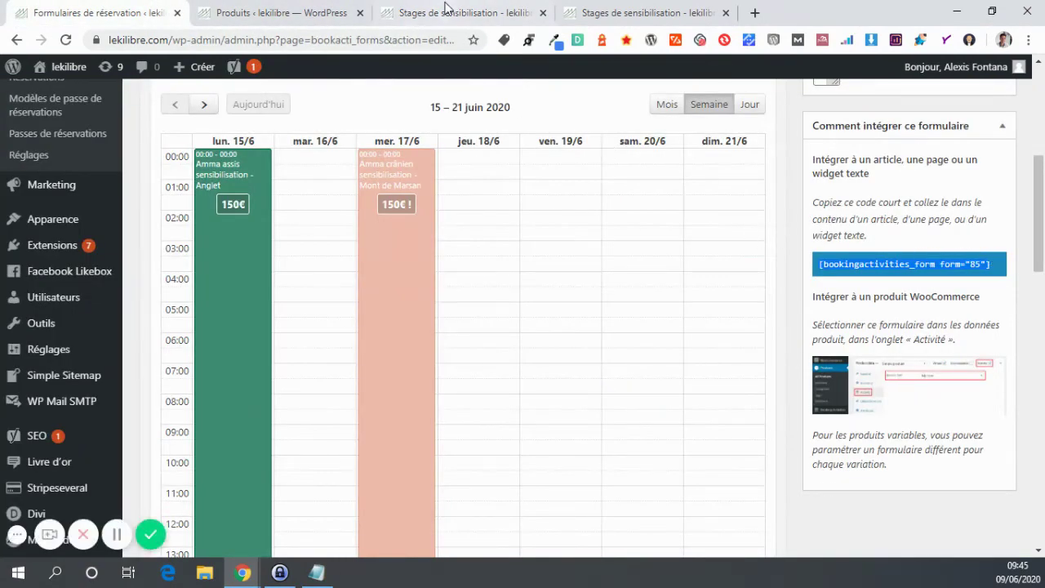
pyautogui.hotkey('ctrl', 'pagedown')
pyautogui.hotkey('ctrl', 'pagedown')
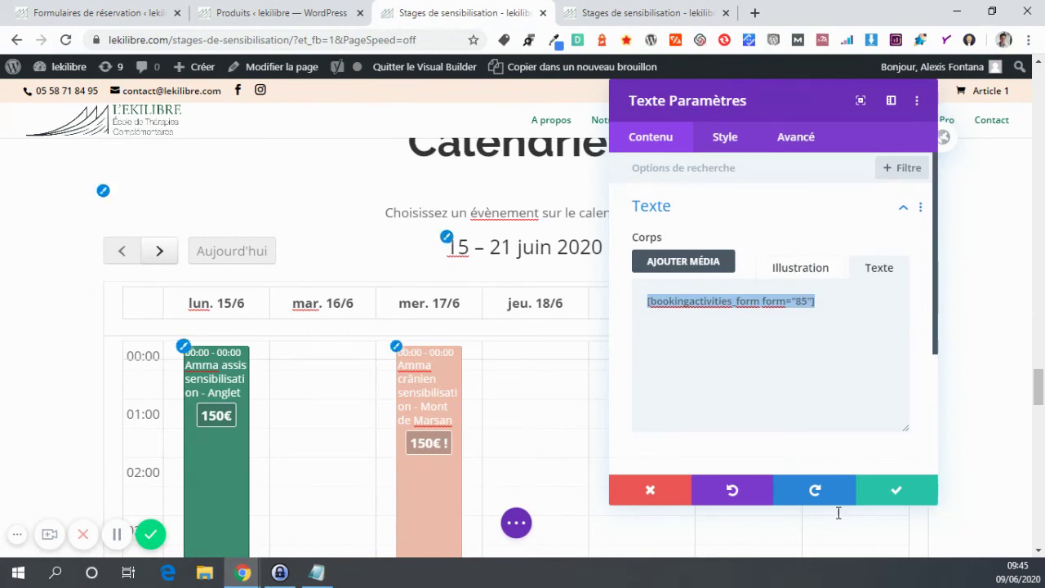
pyautogui.click(639, 488)
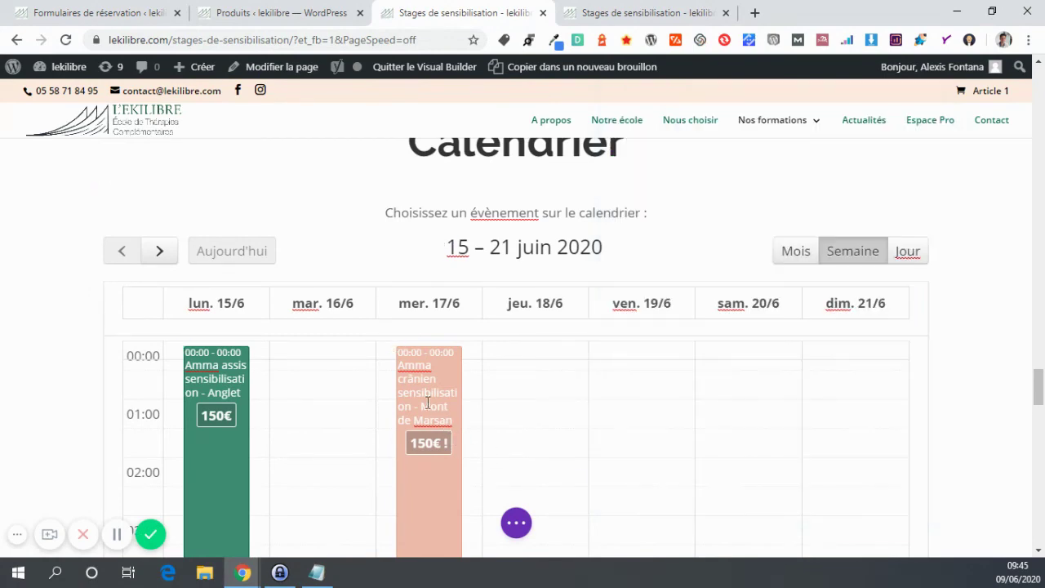
# Switch to the published Stages de sensibilisation page and browse its booking calendar one week ahead and back to 15 – 21 juin 2020.
pyautogui.scroll(-1, 465, 323)
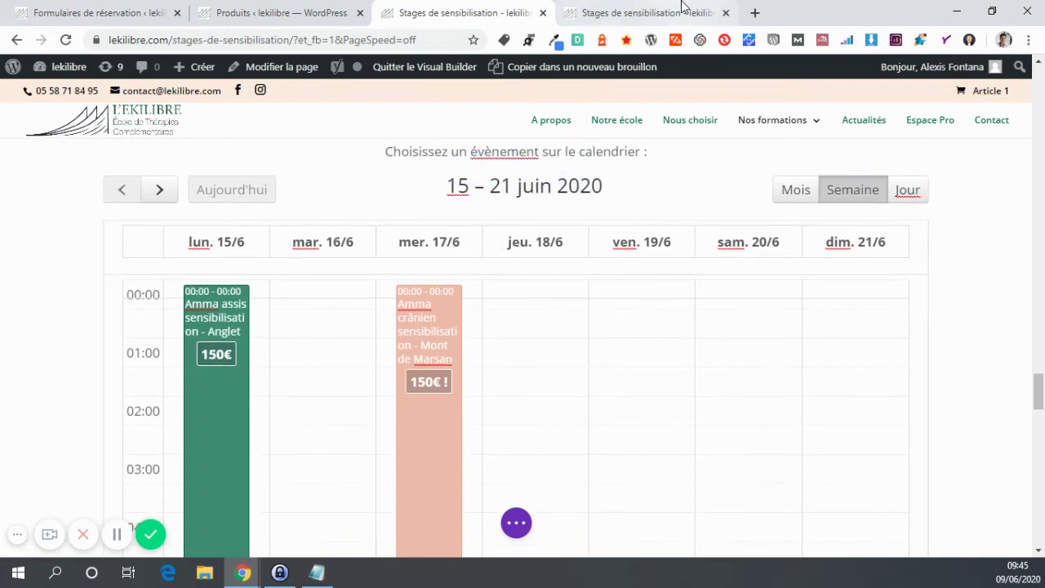
pyautogui.click(684, 8)
pyautogui.scroll(15, 498, 302)
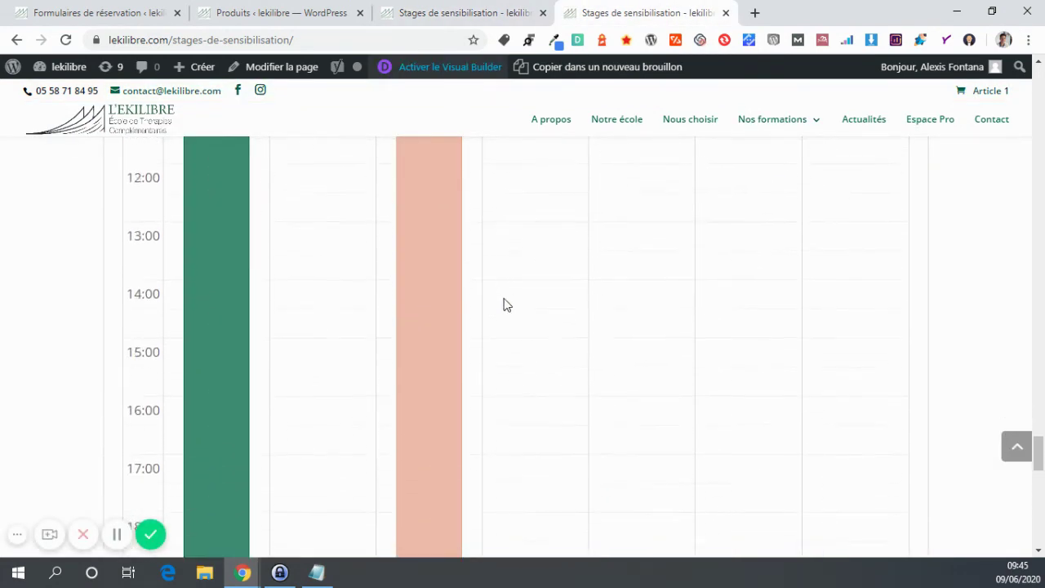
pyautogui.click(157, 238)
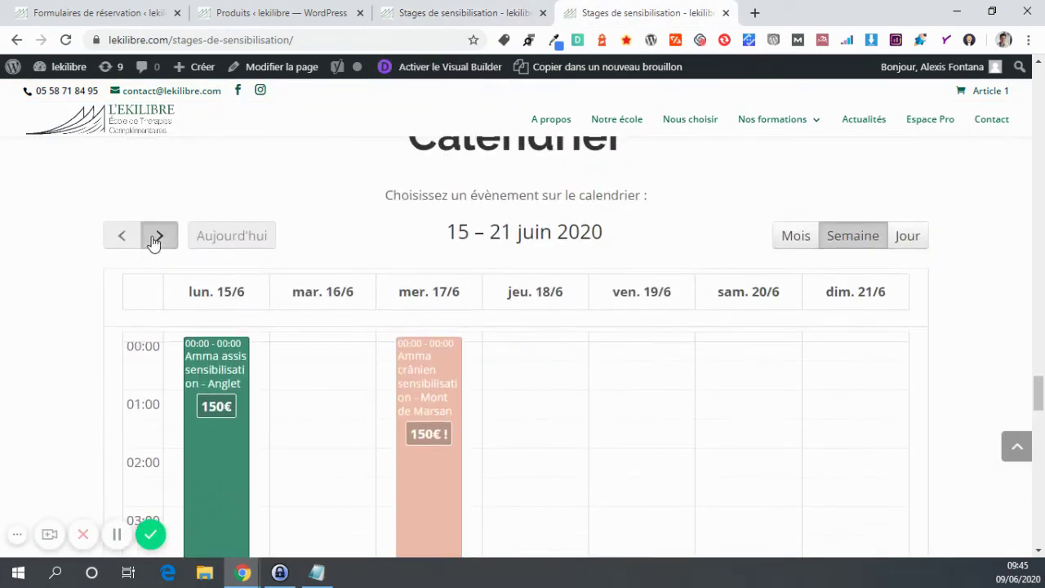
pyautogui.scroll(-1, 767, 408)
pyautogui.scroll(-1, 759, 367)
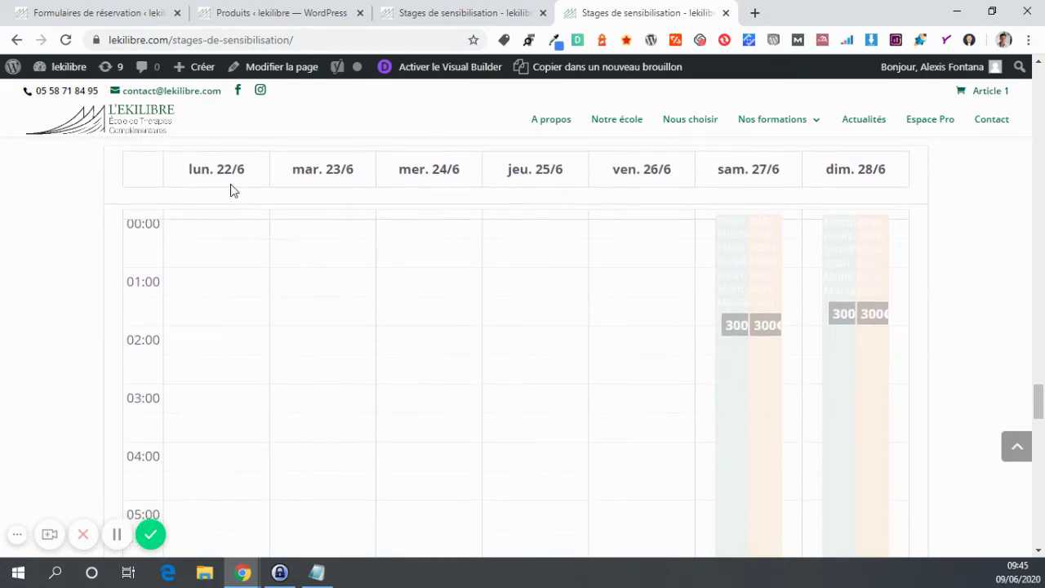
pyautogui.scroll(3, 163, 220)
pyautogui.click(122, 297)
pyautogui.scroll(-2, 215, 308)
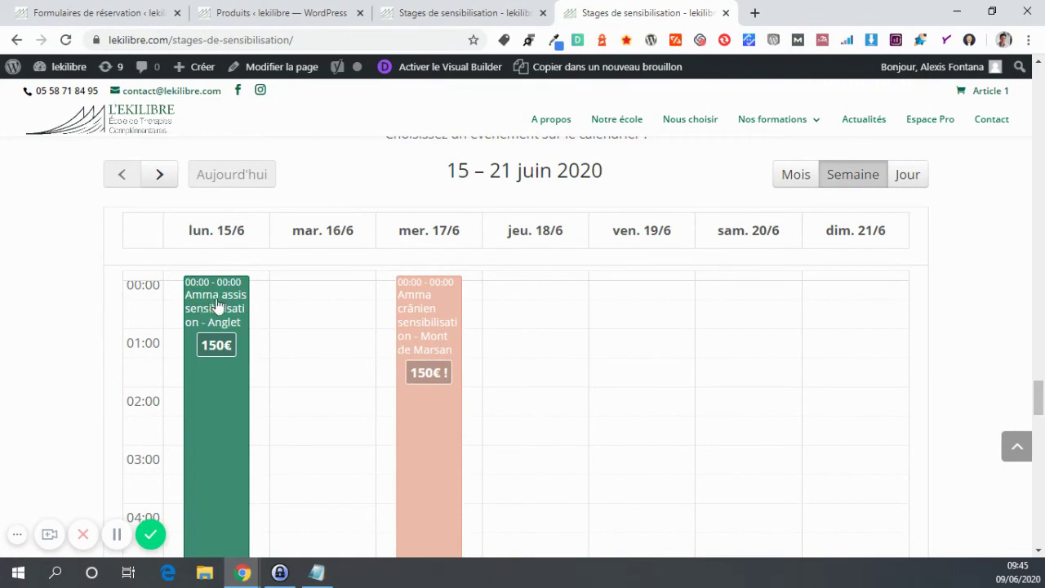
# Select the Amma assis sensibilisation - Anglet event on lun. 15/6 and review the selected event and booking fields below the calendar.
pyautogui.click(215, 307)
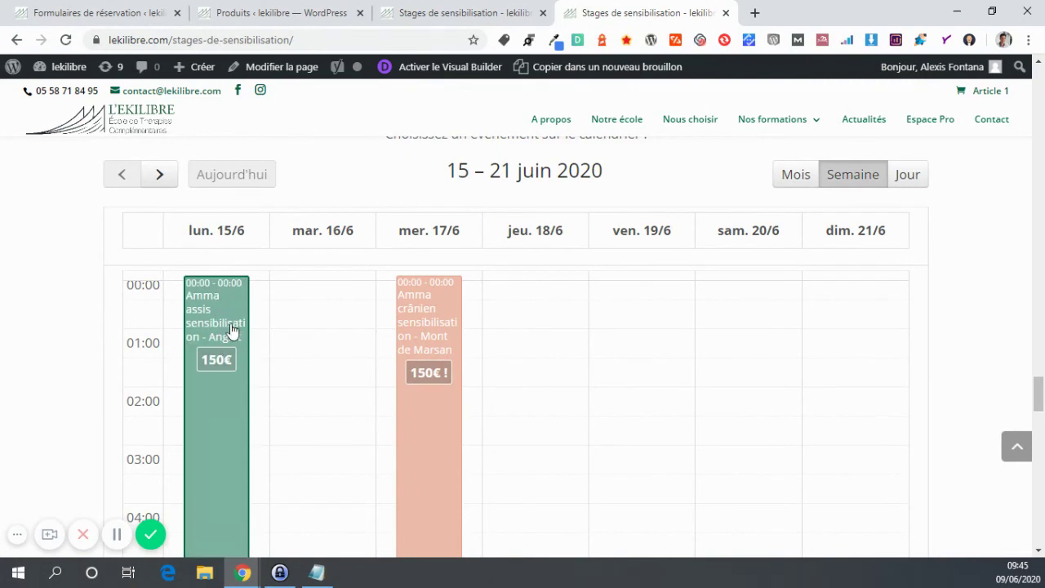
pyautogui.scroll(-5, 270, 369)
pyautogui.scroll(-15, 270, 369)
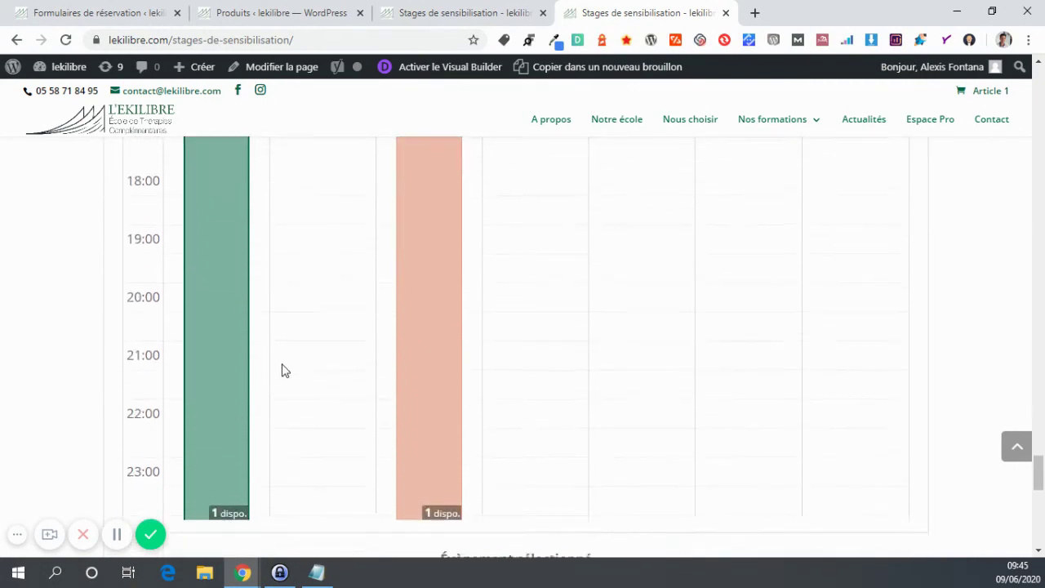
pyautogui.scroll(2, 396, 217)
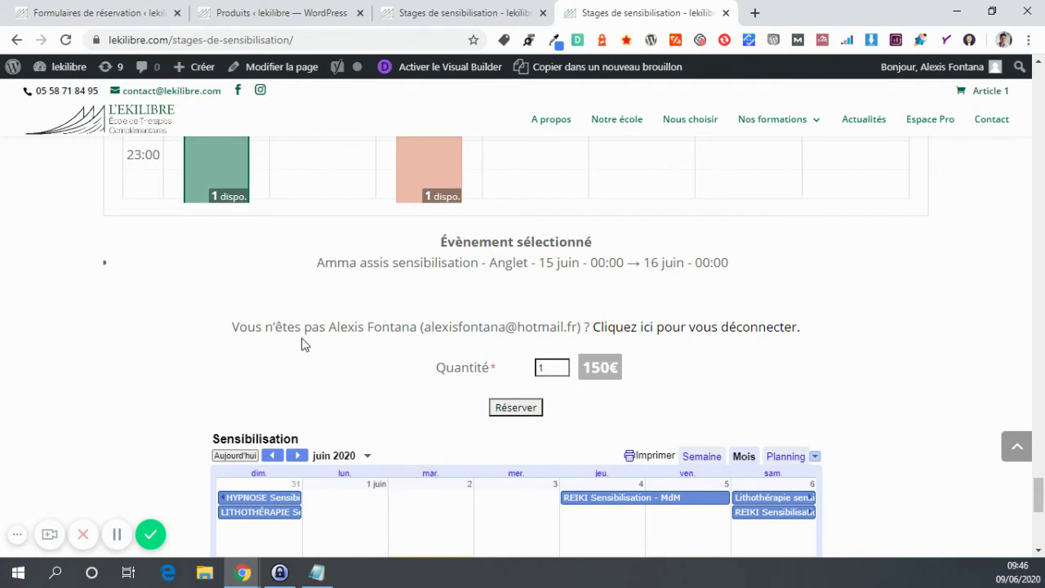
# Open the shopping cart, review the Amma Assis sensibilisation item, and proceed to order validation.
pyautogui.click(997, 94)
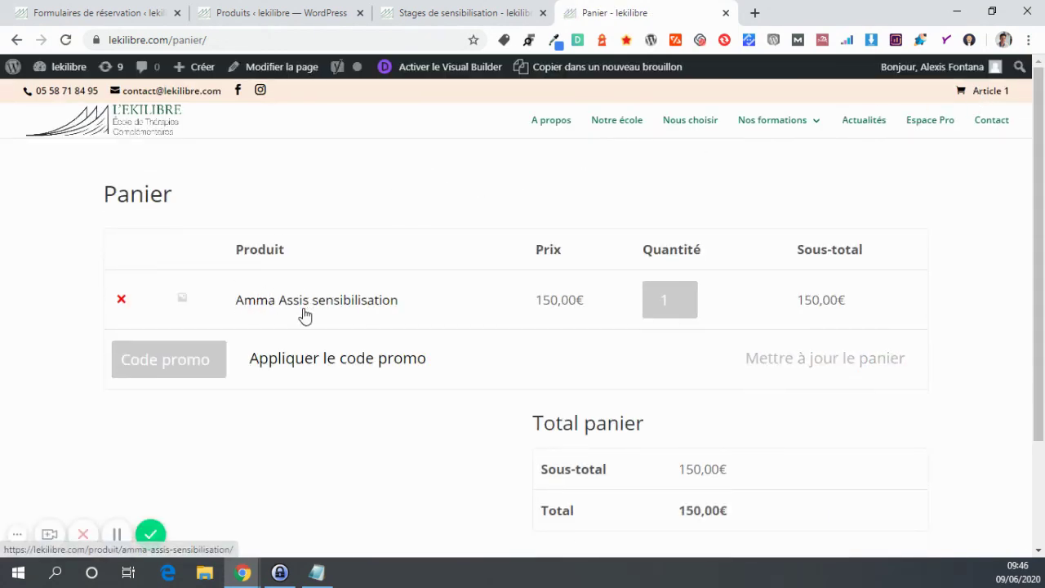
pyautogui.scroll(-2, 645, 299)
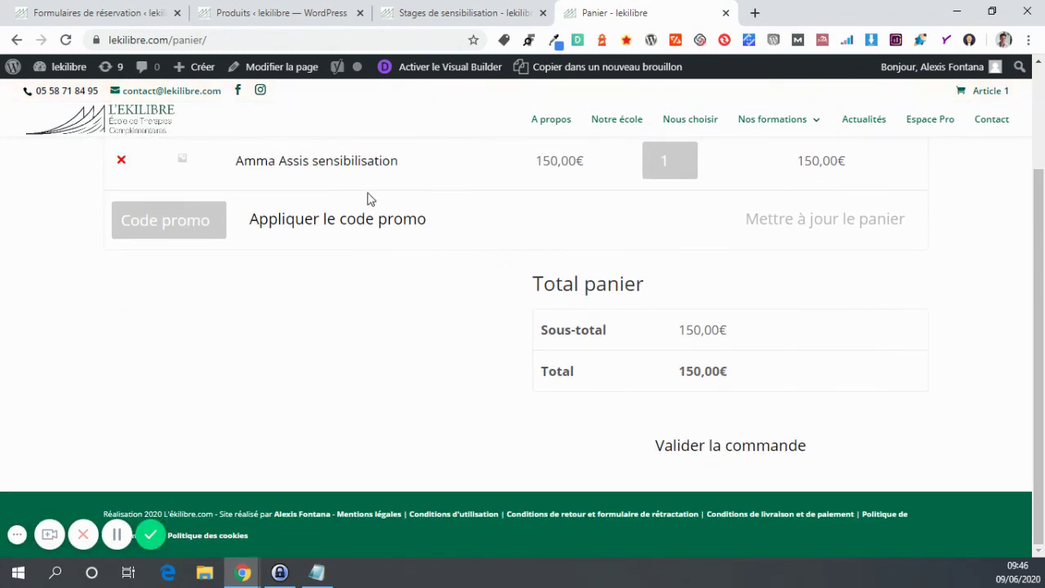
pyautogui.click(716, 444)
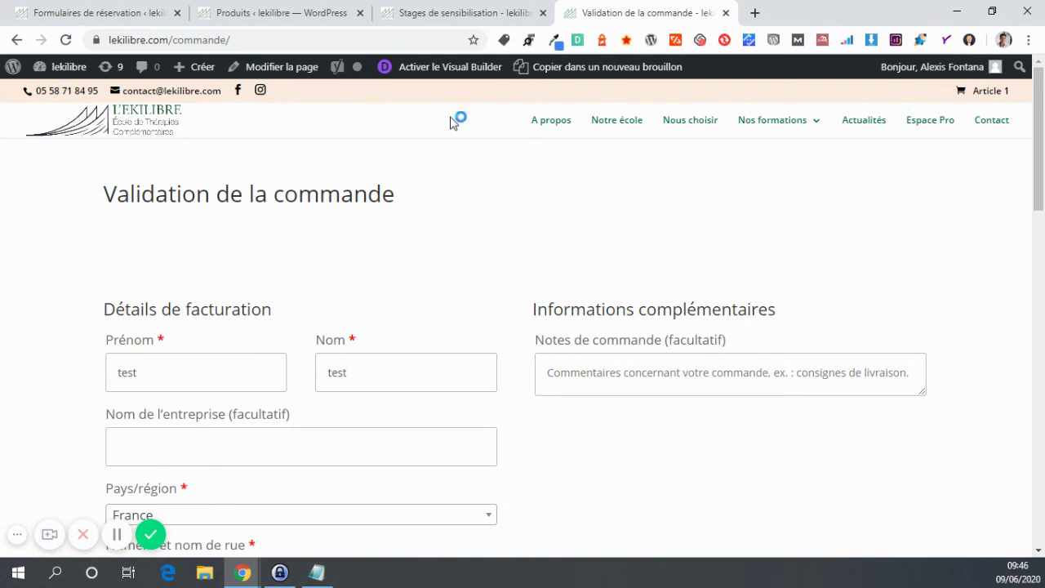
# Review the billing details and card payment fields on the checkout page, and choose Débit SEPA Direct as the payment method.
pyautogui.scroll(-9, 231, 221)
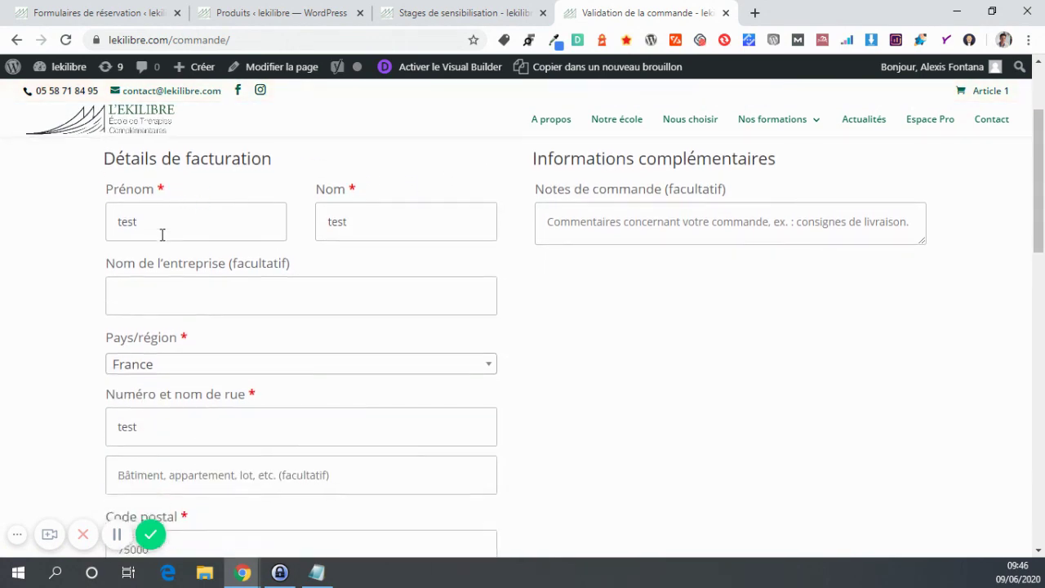
pyautogui.scroll(-5, 245, 240)
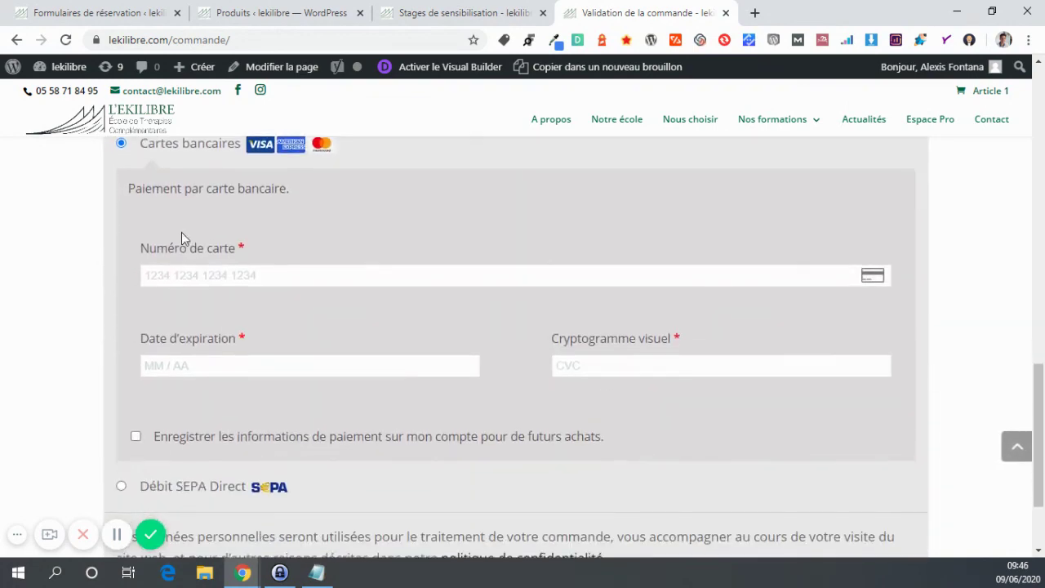
pyautogui.scroll(-2, 181, 237)
pyautogui.click(168, 355)
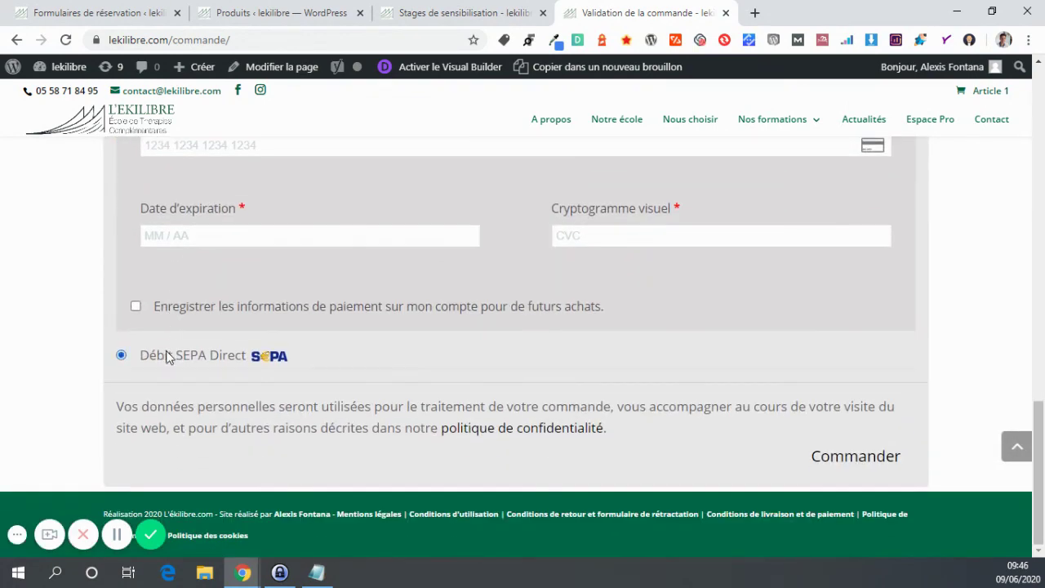